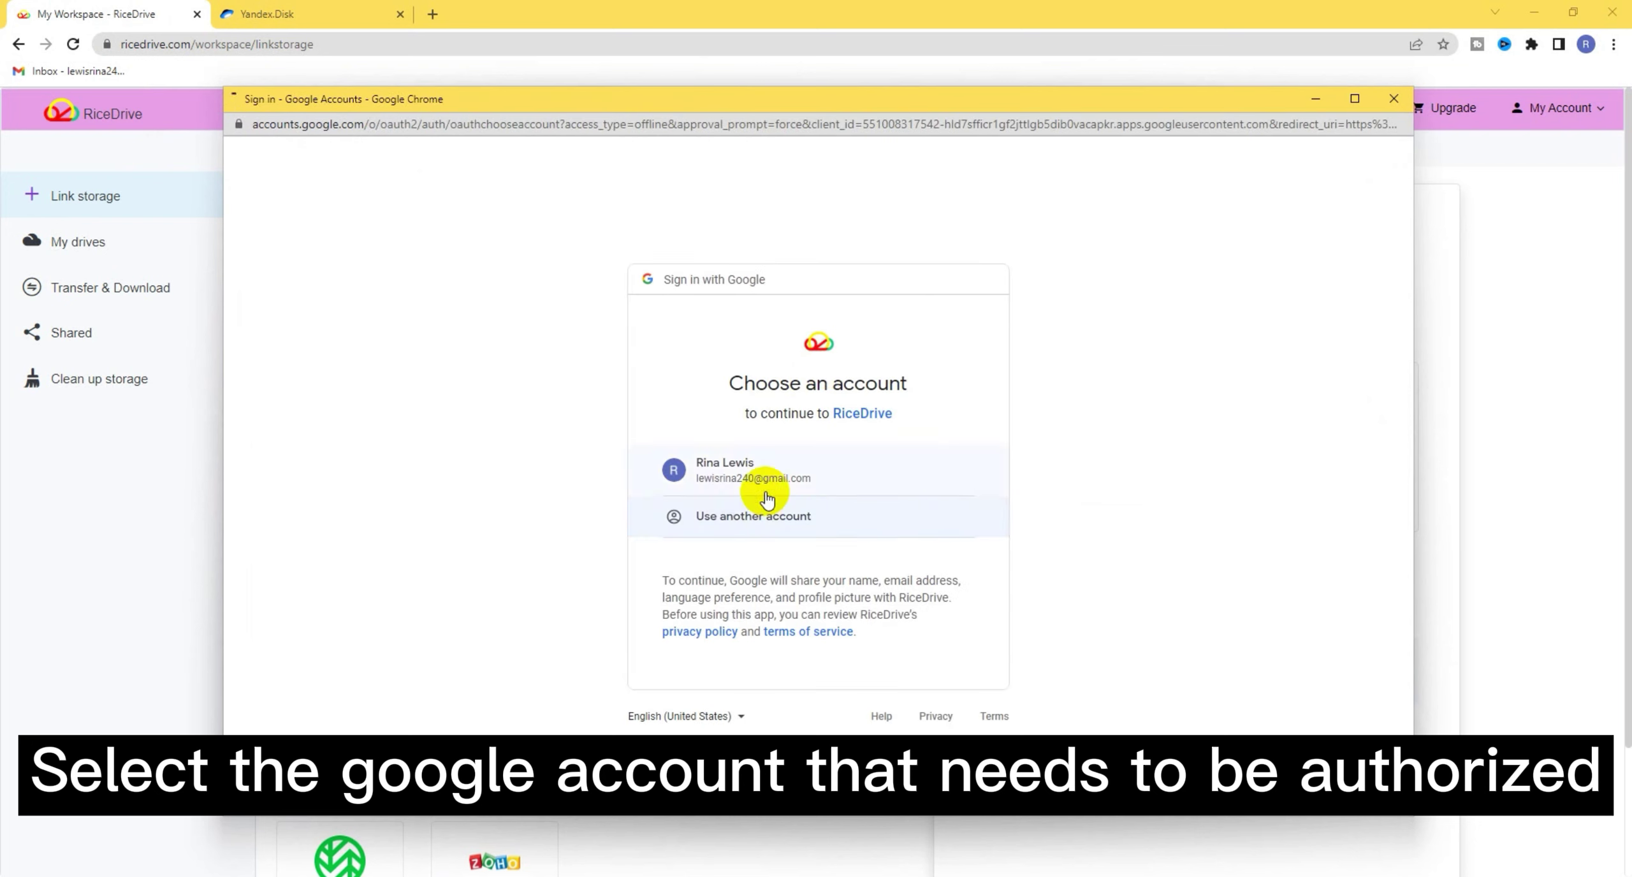
# Authorize RiceDrive with the listed Google account, granting it permission to see, edit, create and delete all Google Drive files.
pyautogui.click(871, 477)
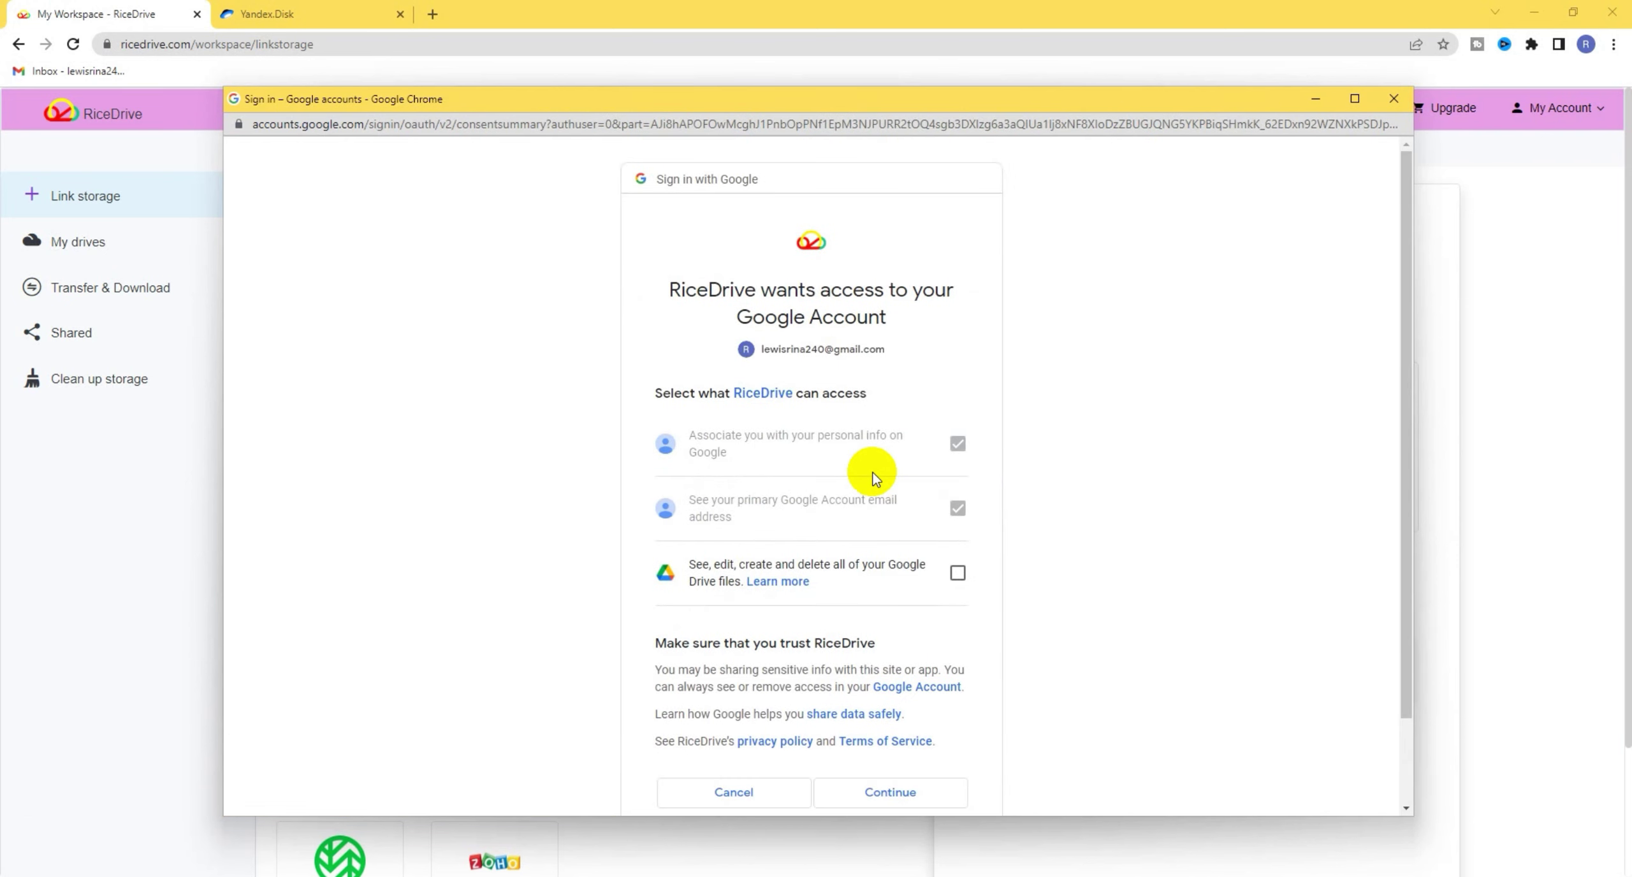
pyautogui.scroll(-2, 919, 474)
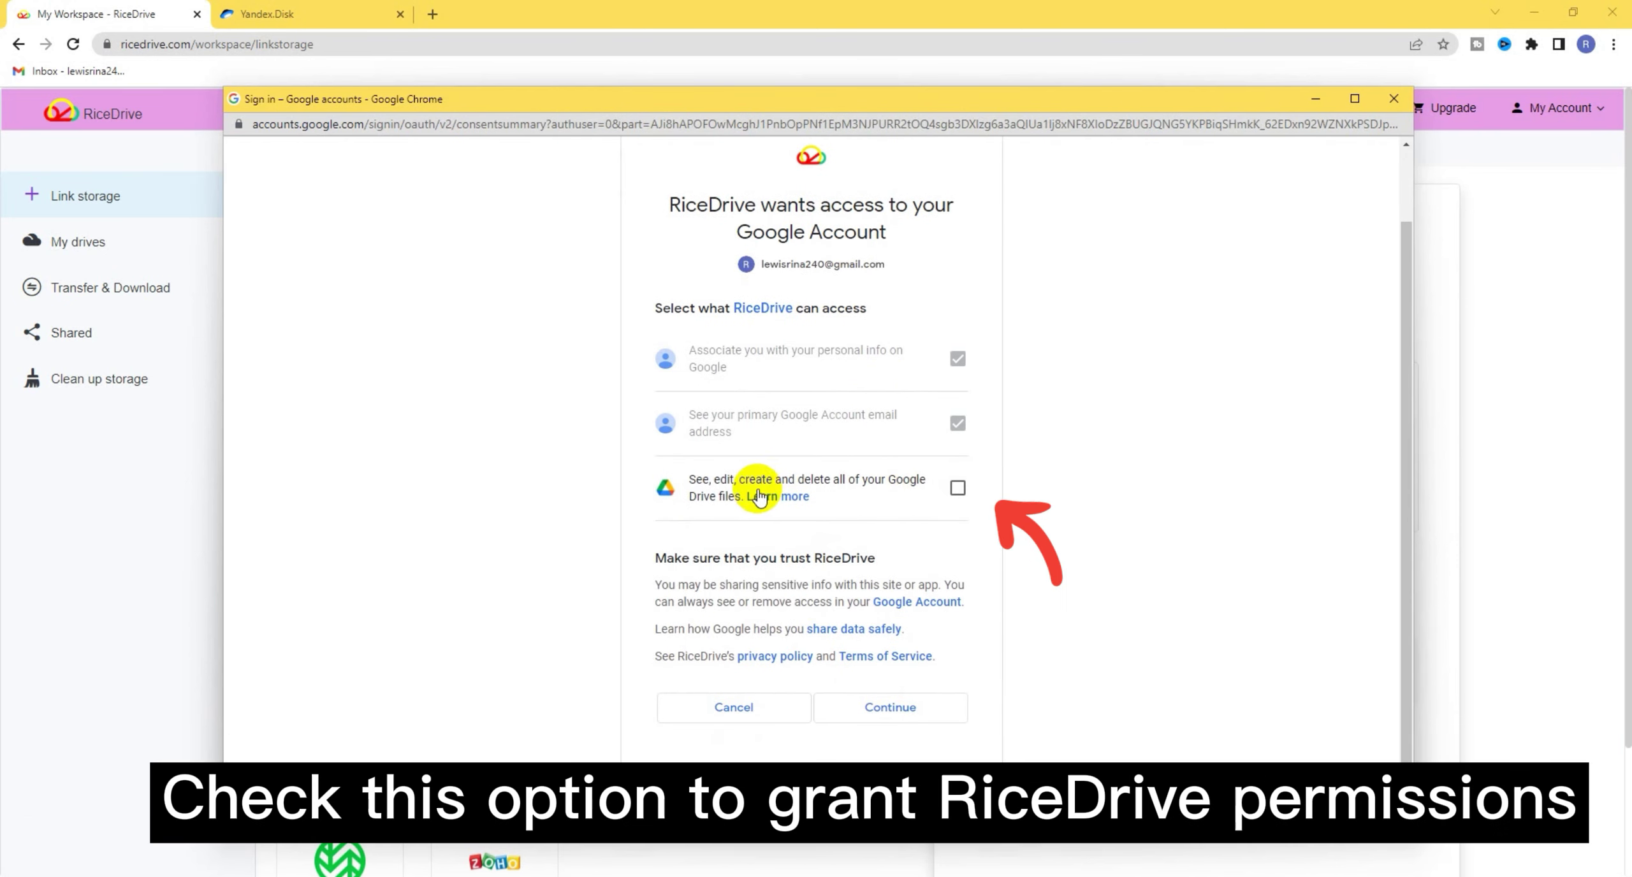
pyautogui.moveTo(696, 486); pyautogui.dragTo(892, 478)
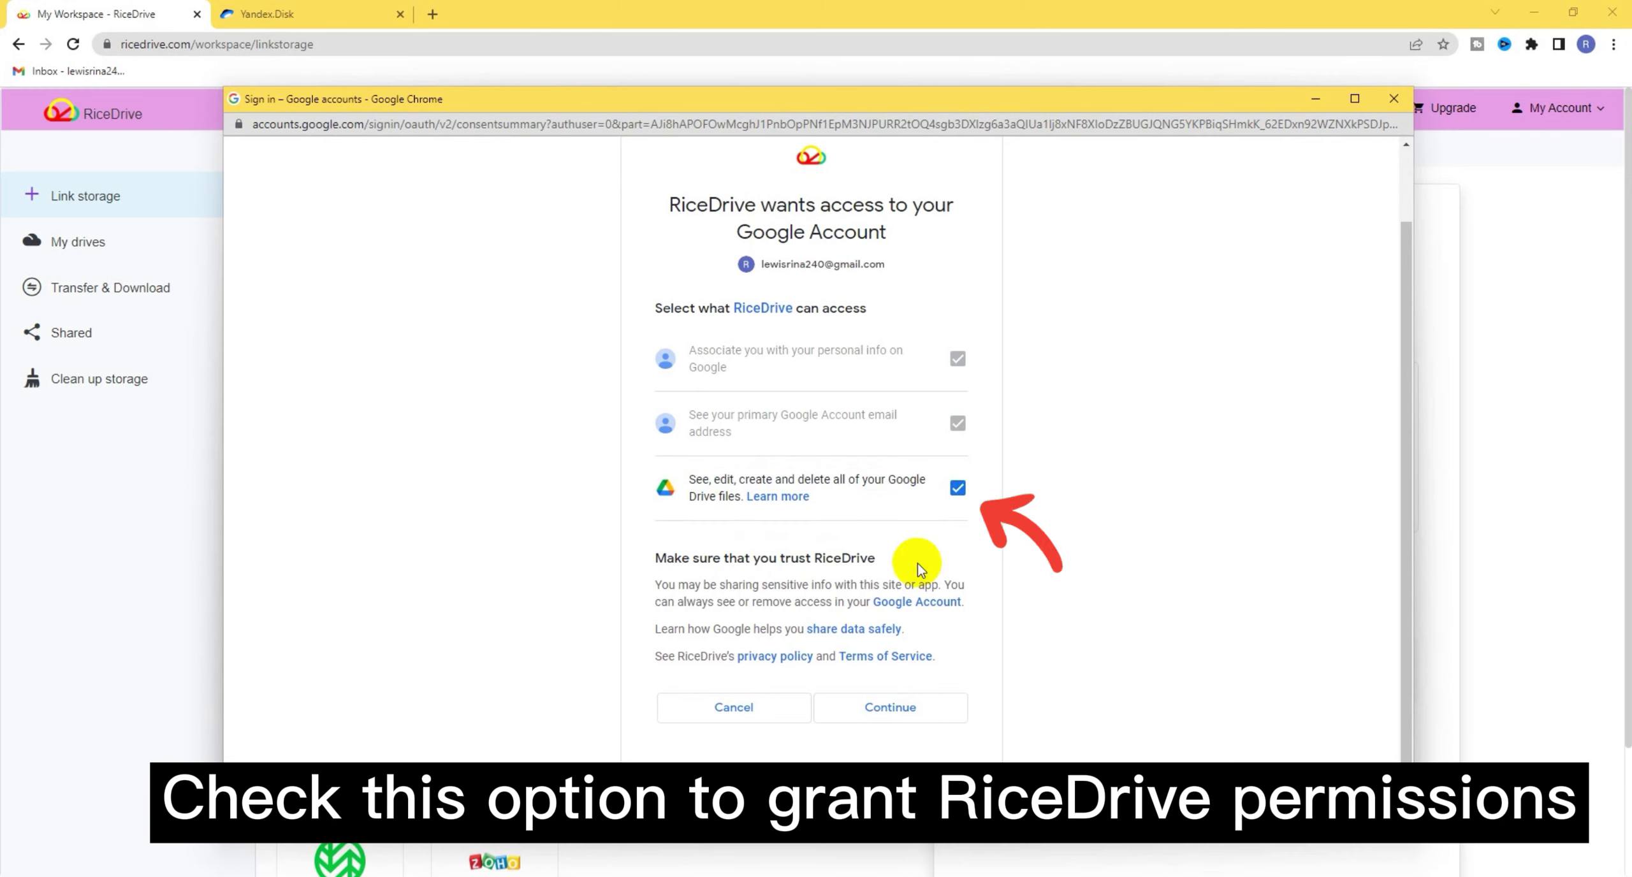
pyautogui.click(901, 708)
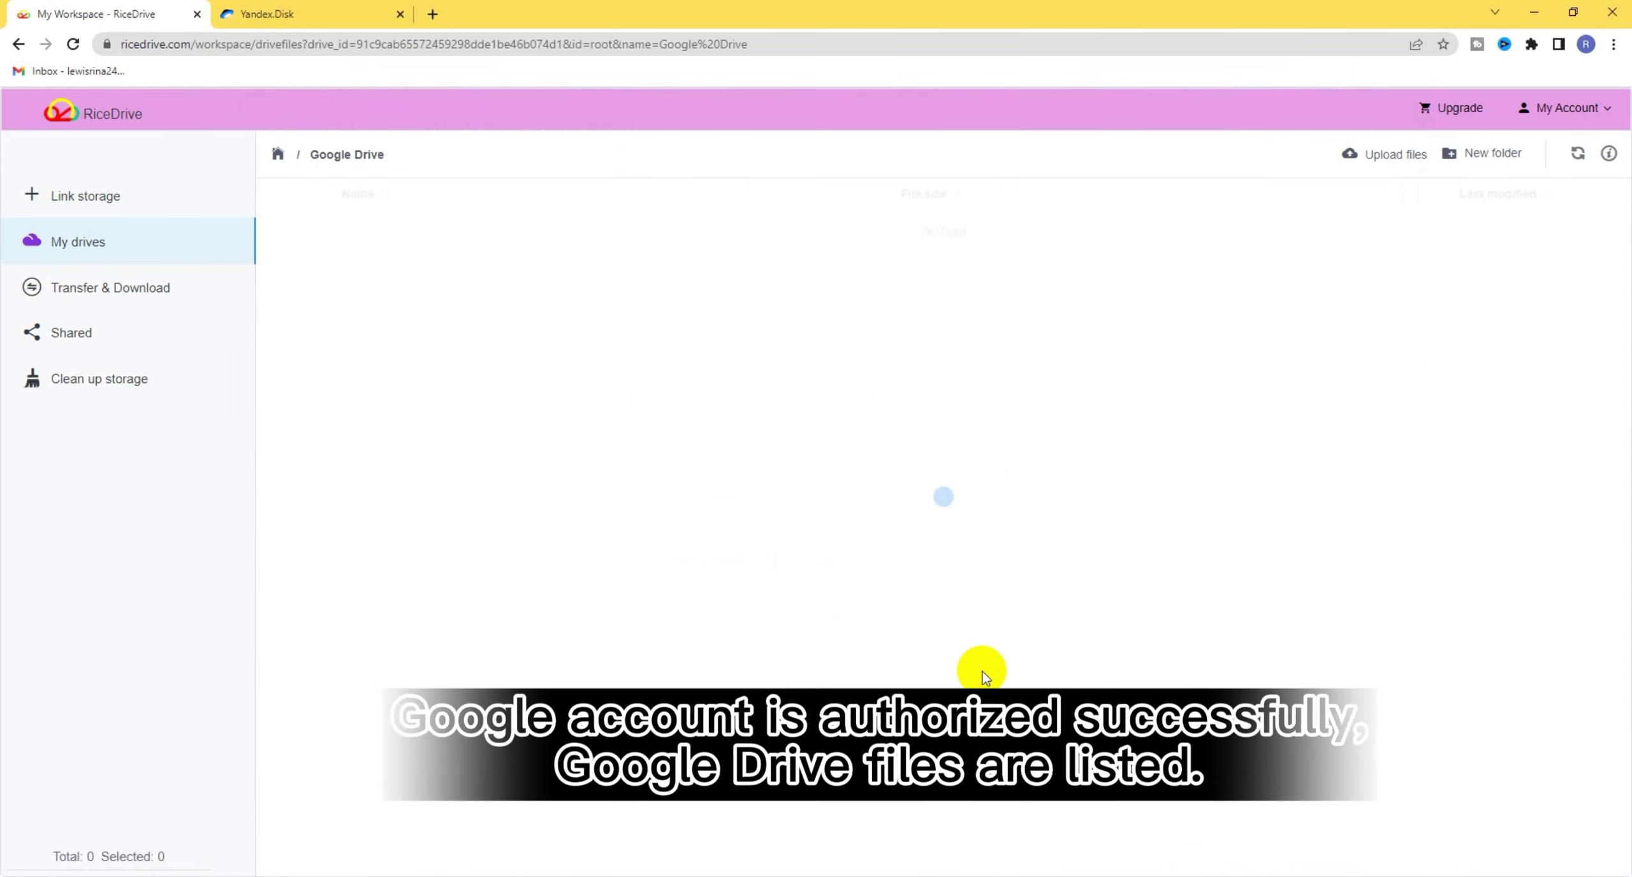
# Check the actions available for the Dropbox folder in Google Drive and view the drive's entry among the linked drives.
pyautogui.click(499, 238)
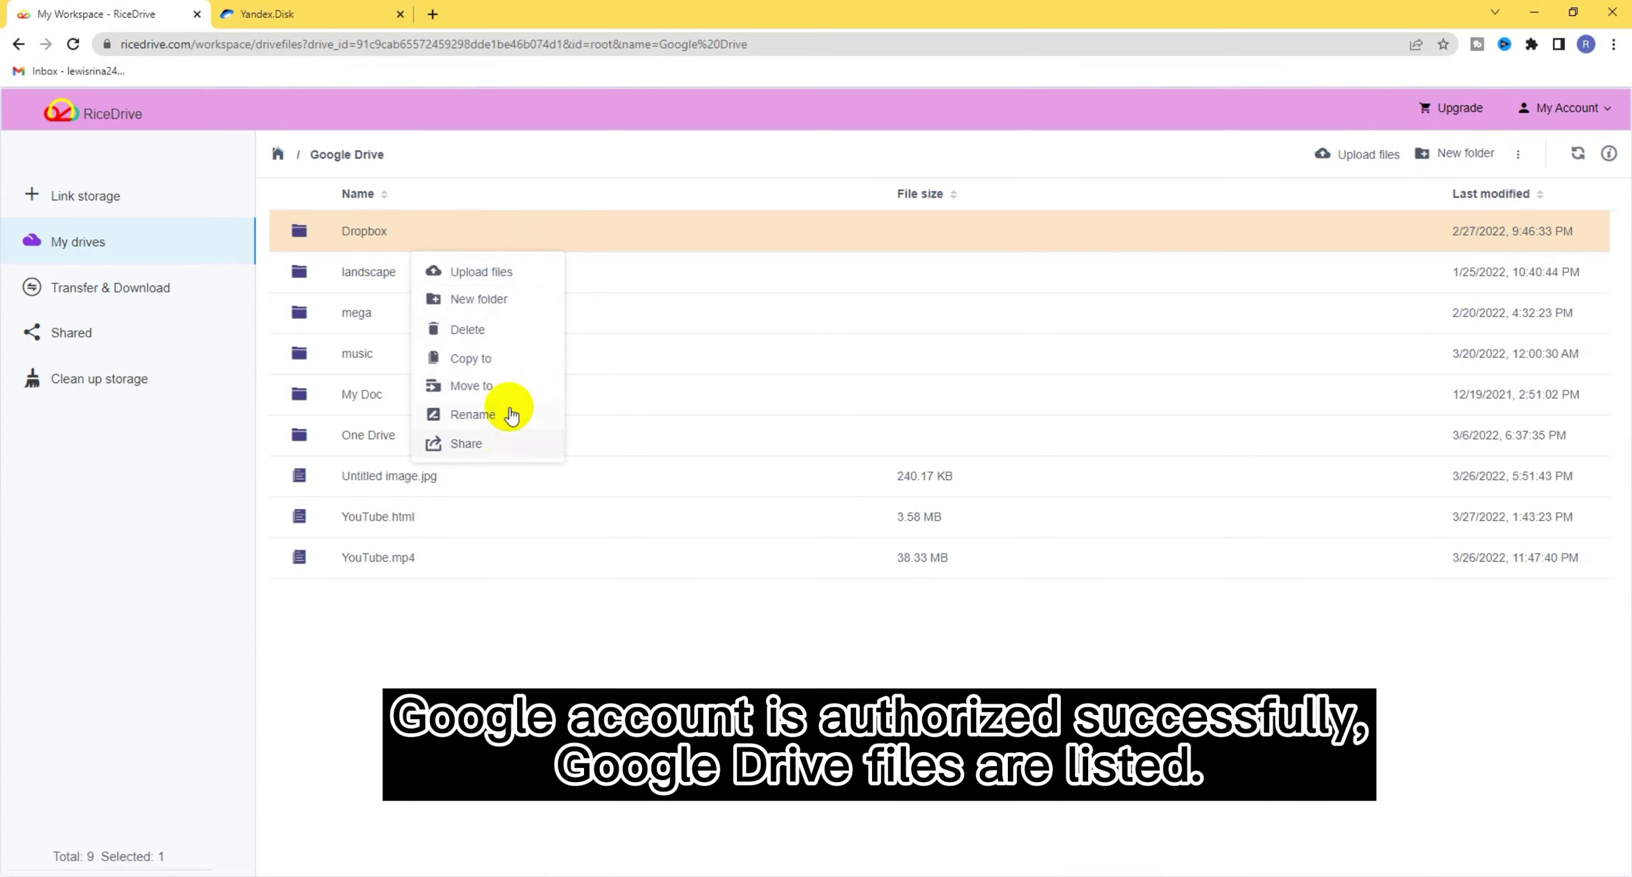
pyautogui.click(278, 154)
pyautogui.click(603, 250)
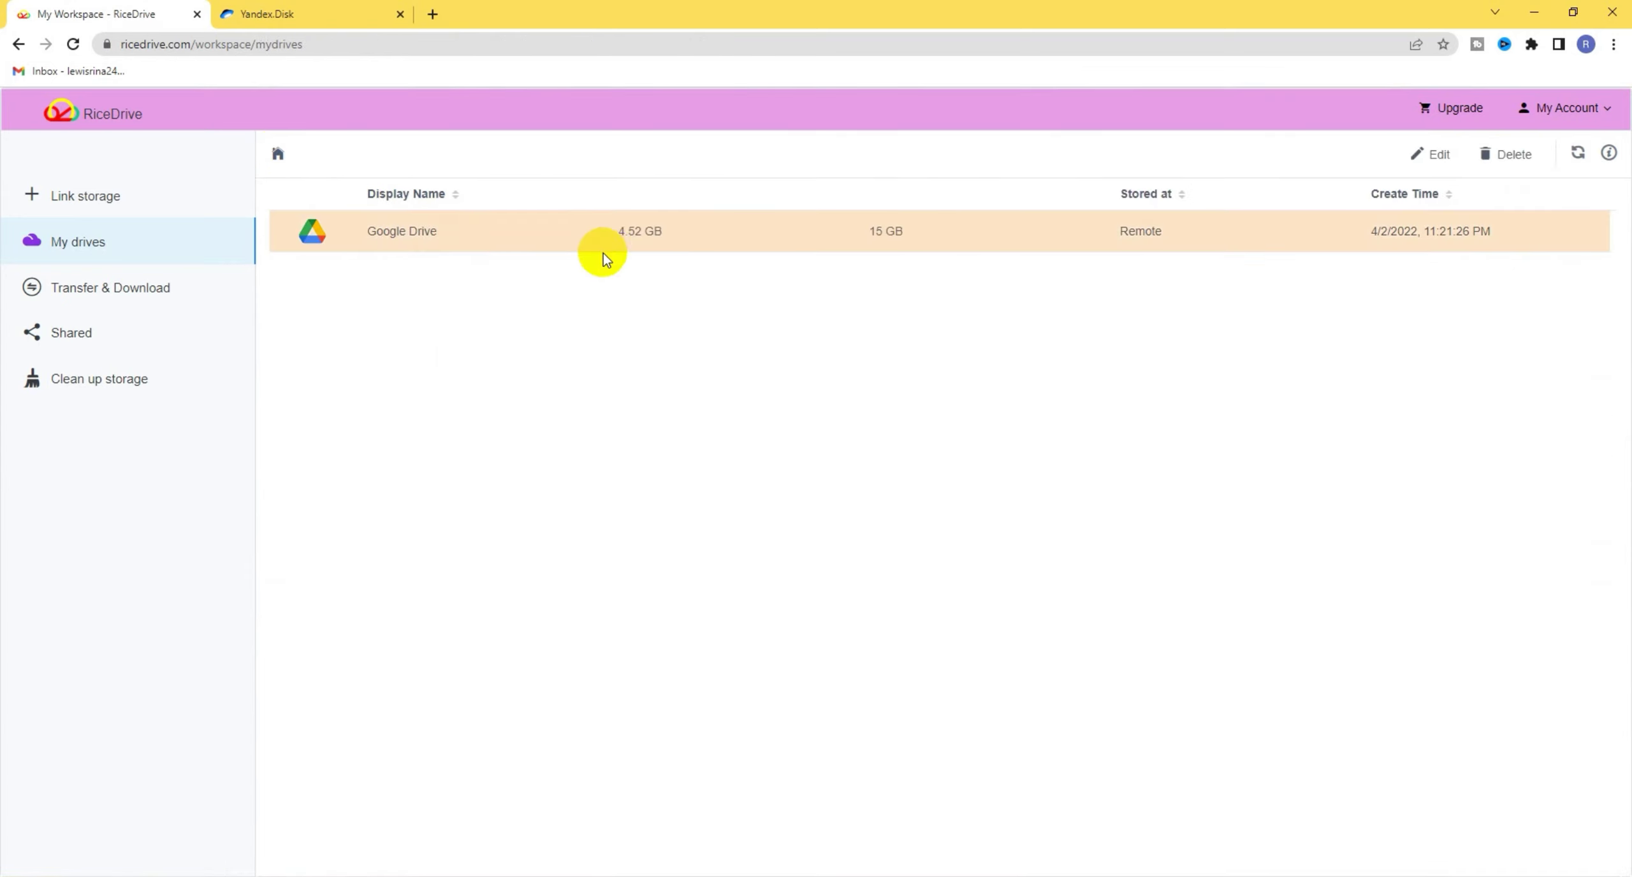
# Choose Yandex as the storage to link and enter the Yandex account username.
pyautogui.click(187, 204)
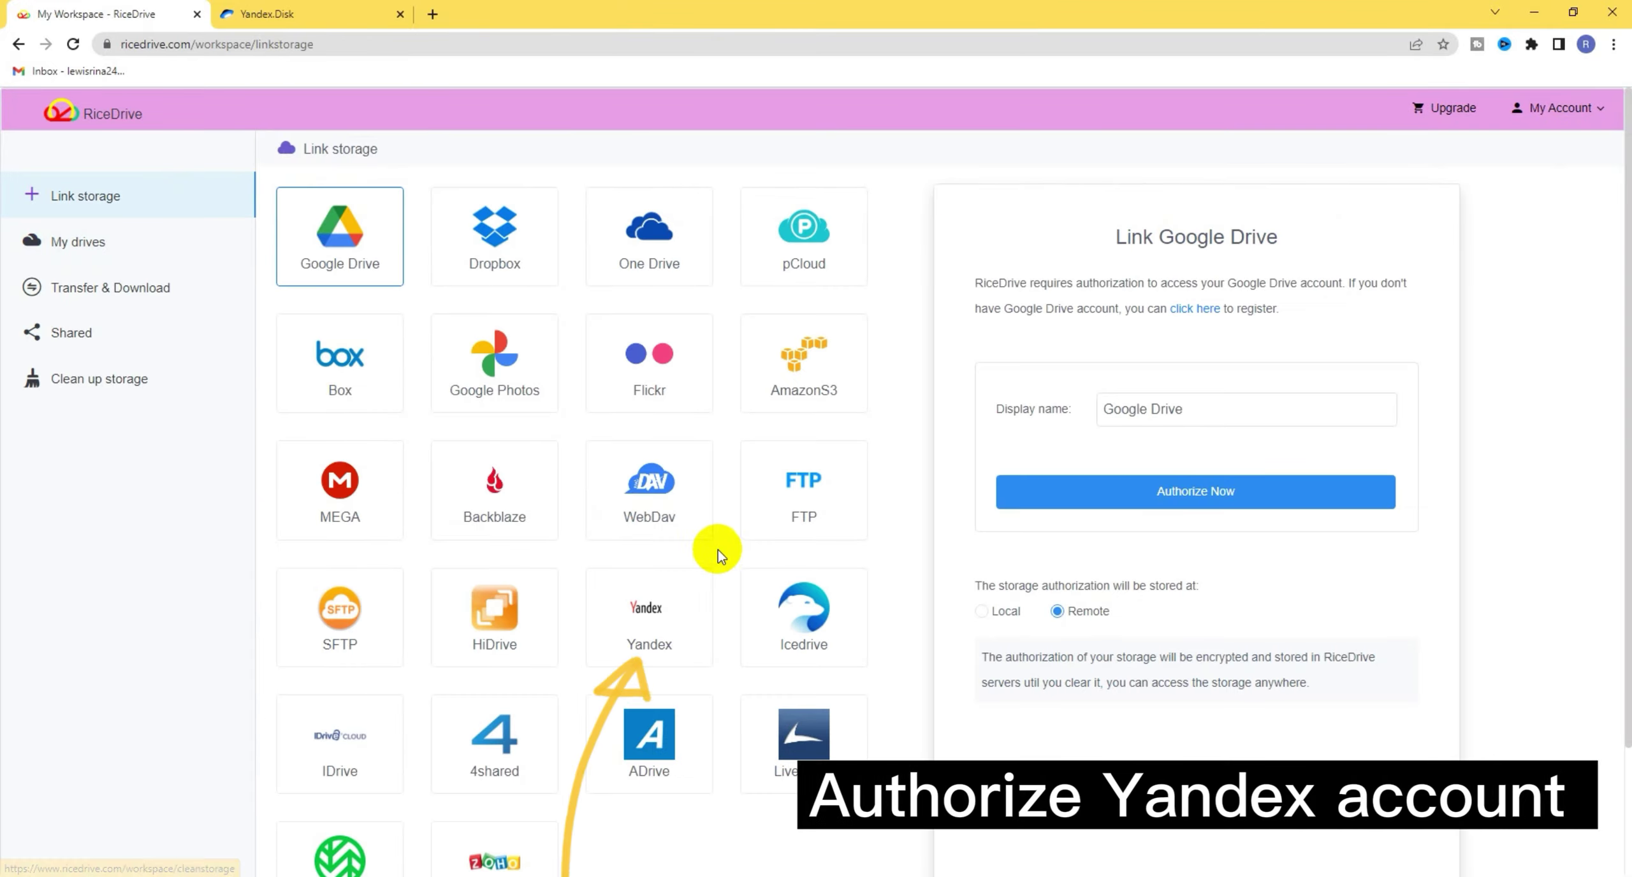
pyautogui.click(654, 628)
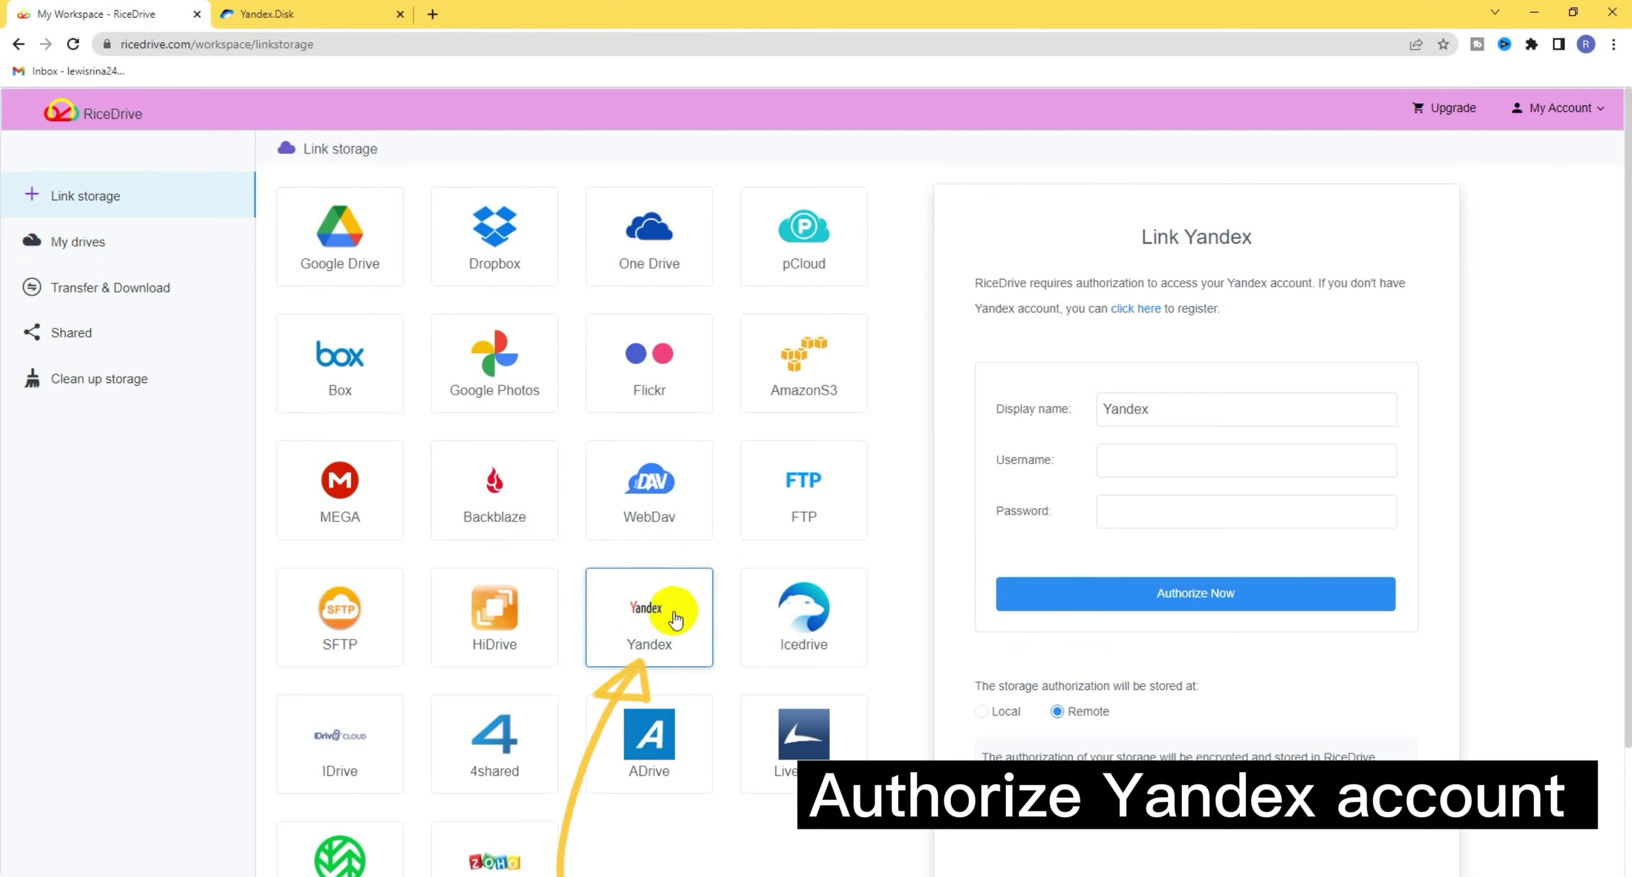
pyautogui.moveTo(1138, 237); pyautogui.dragTo(1270, 239)
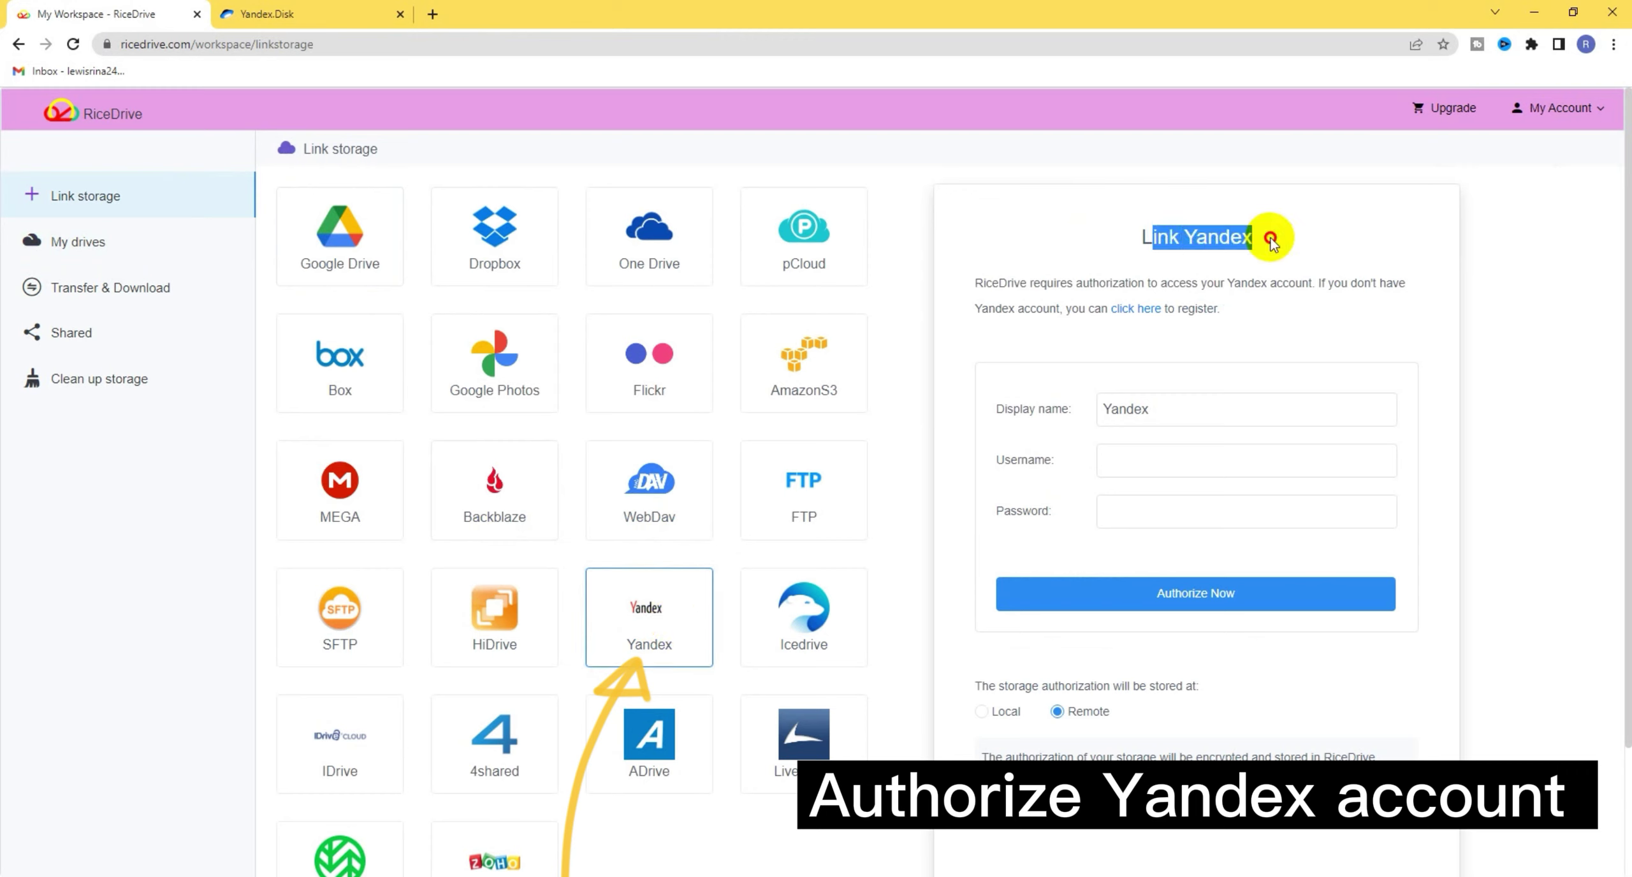
pyautogui.click(1210, 258)
pyautogui.click(1149, 461)
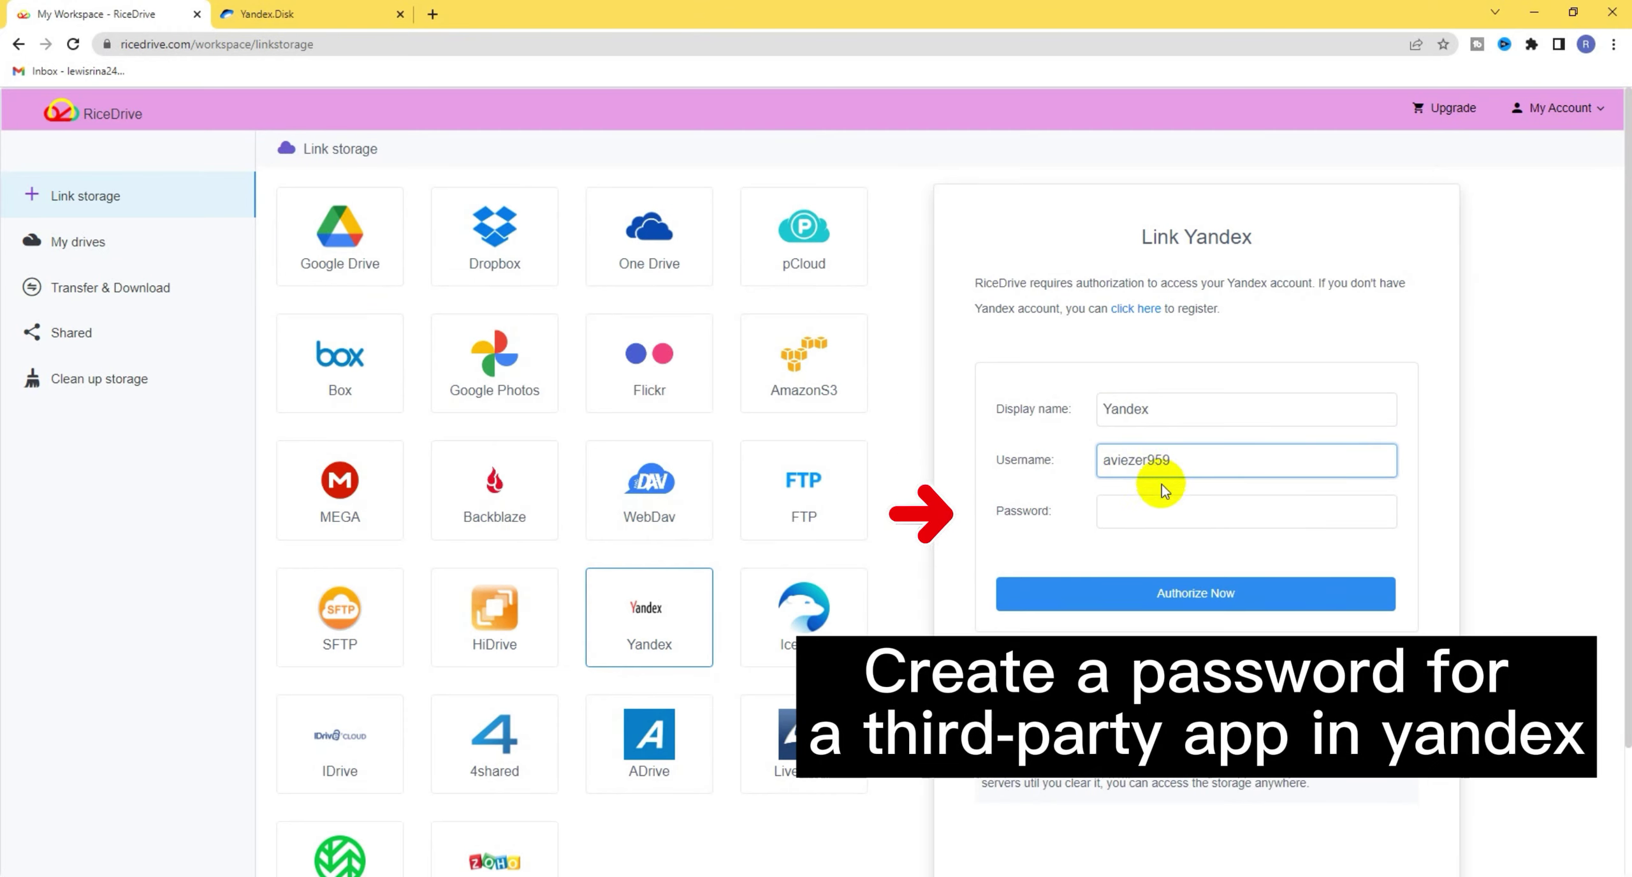
pyautogui.click(1046, 510)
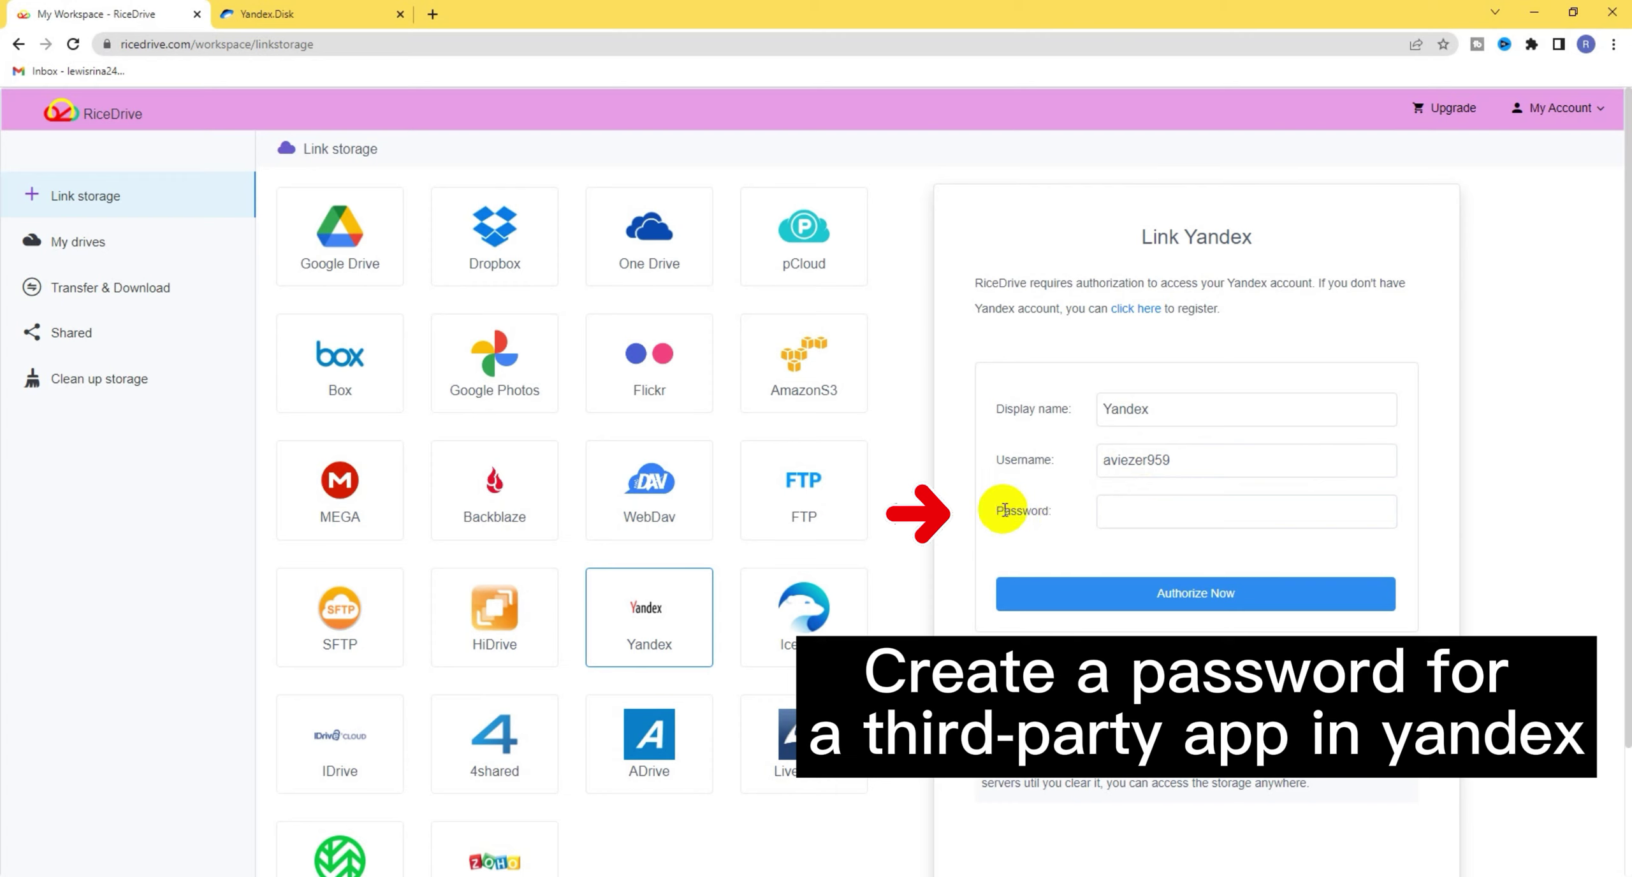
# Switch to Yandex.Disk and open the settings of the signed-in account.
pyautogui.click(292, 15)
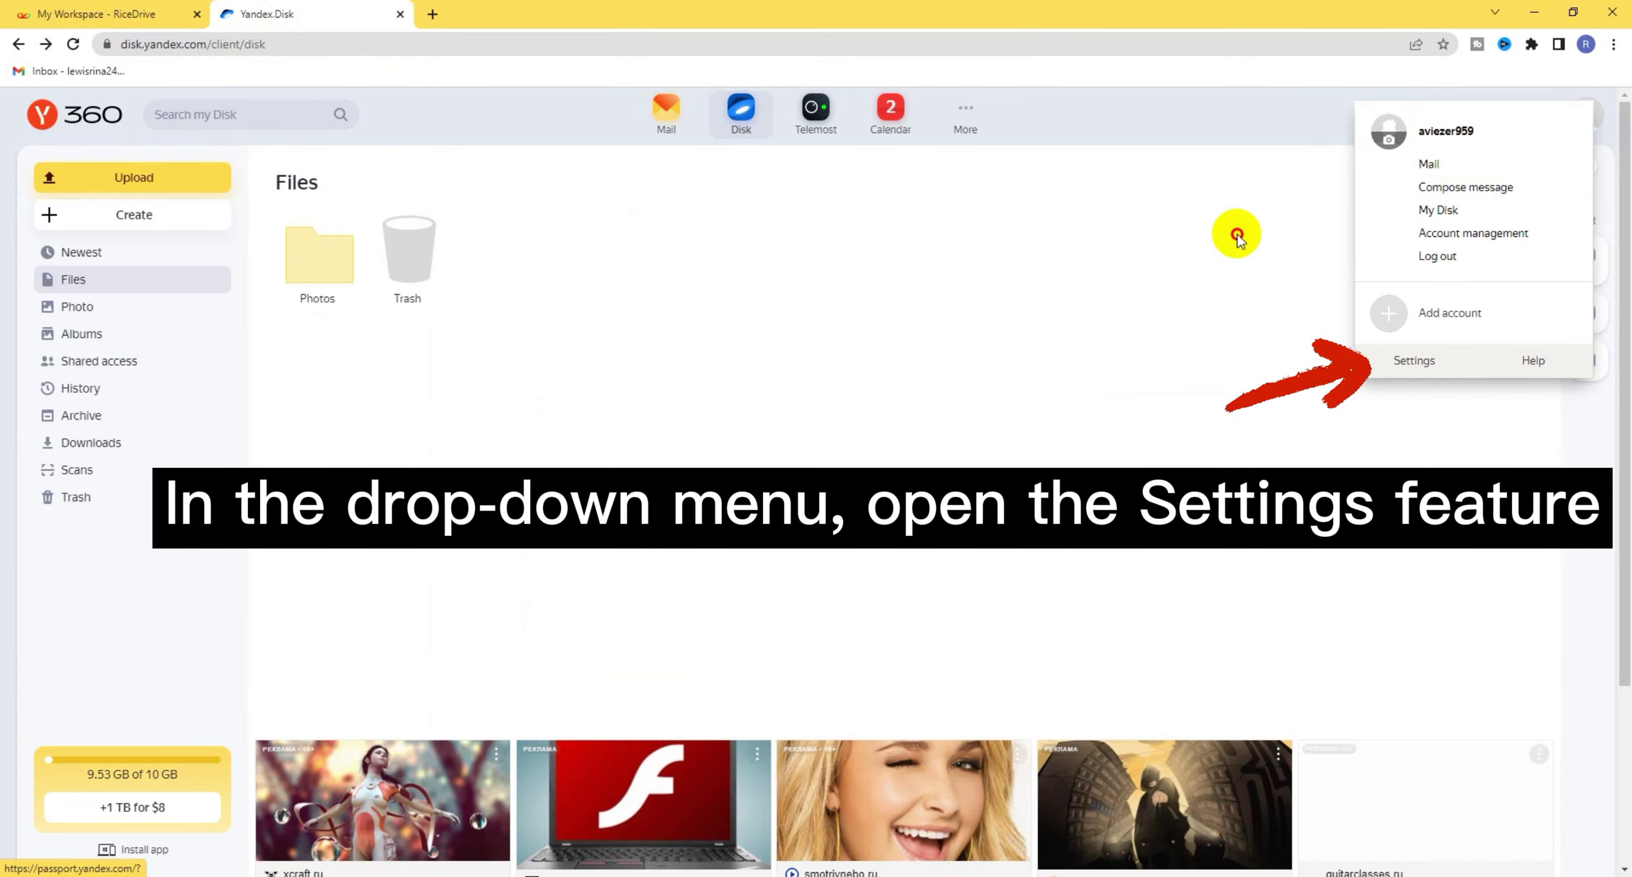
pyautogui.click(1590, 114)
pyautogui.click(1591, 113)
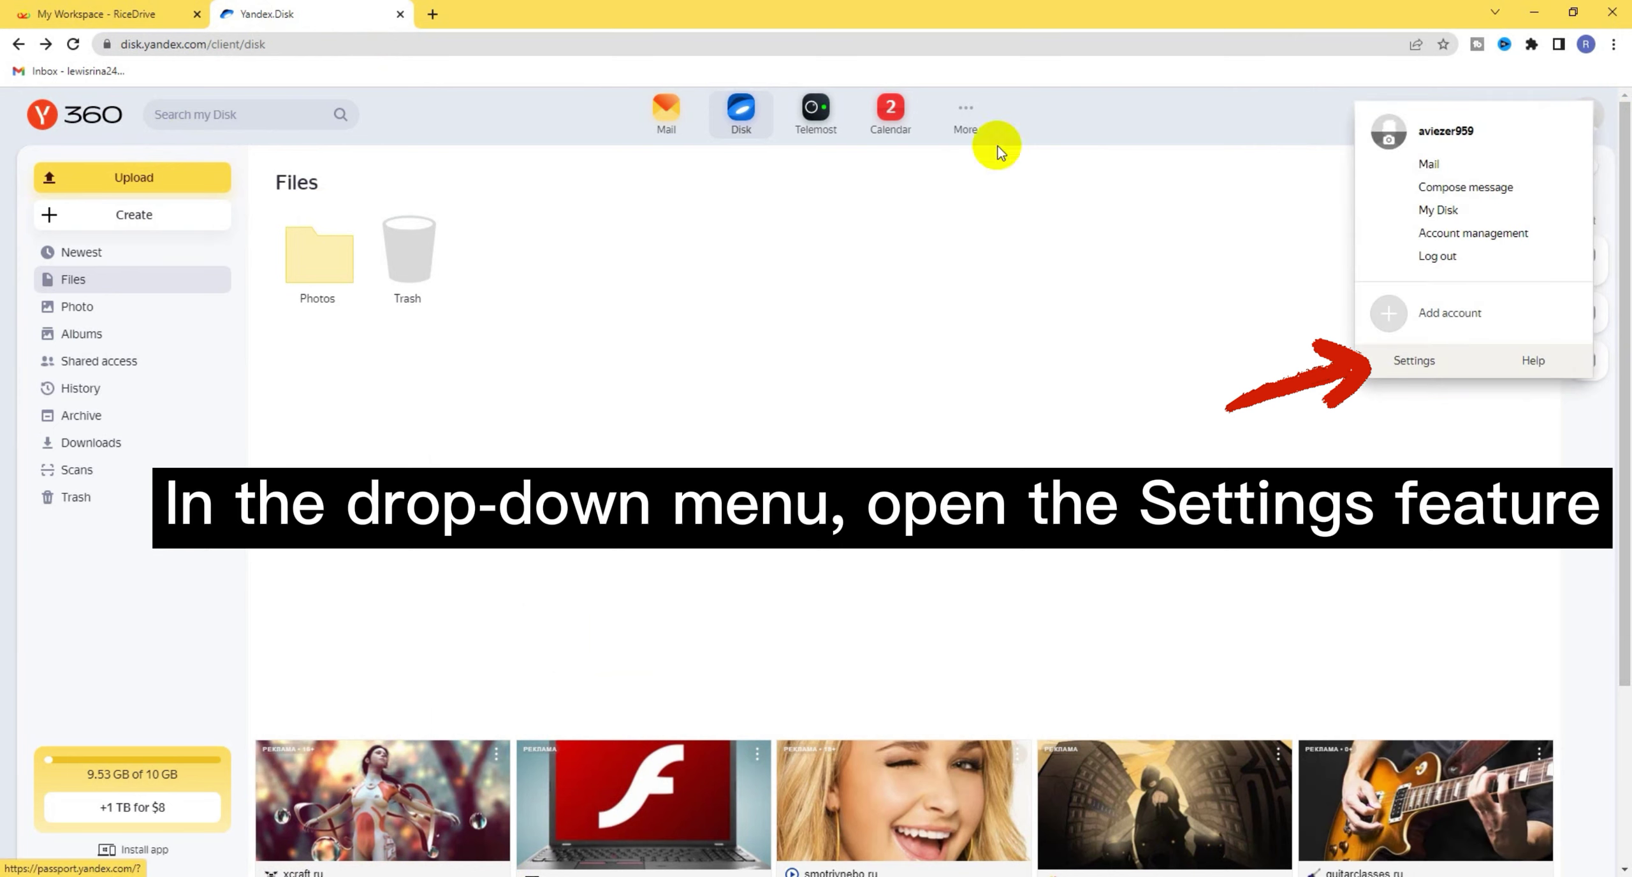
pyautogui.click(1421, 366)
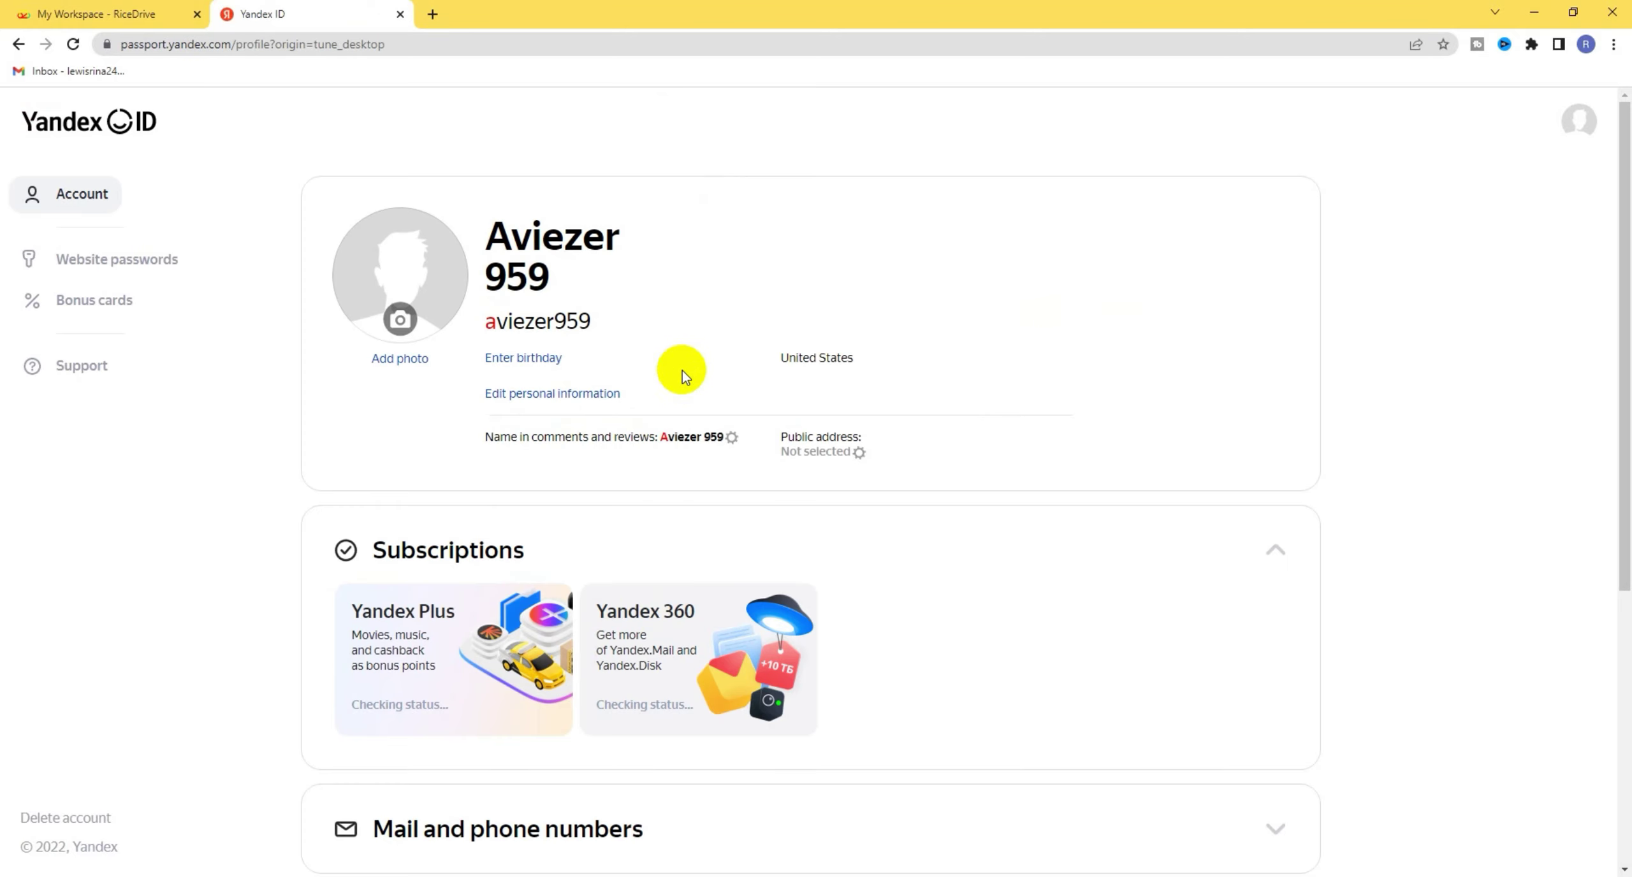
# Create an app password of type Files (WebDav) named "files" under Passwords and authorization, and copy it.
pyautogui.scroll(-4, 682, 370)
pyautogui.scroll(-3, 684, 372)
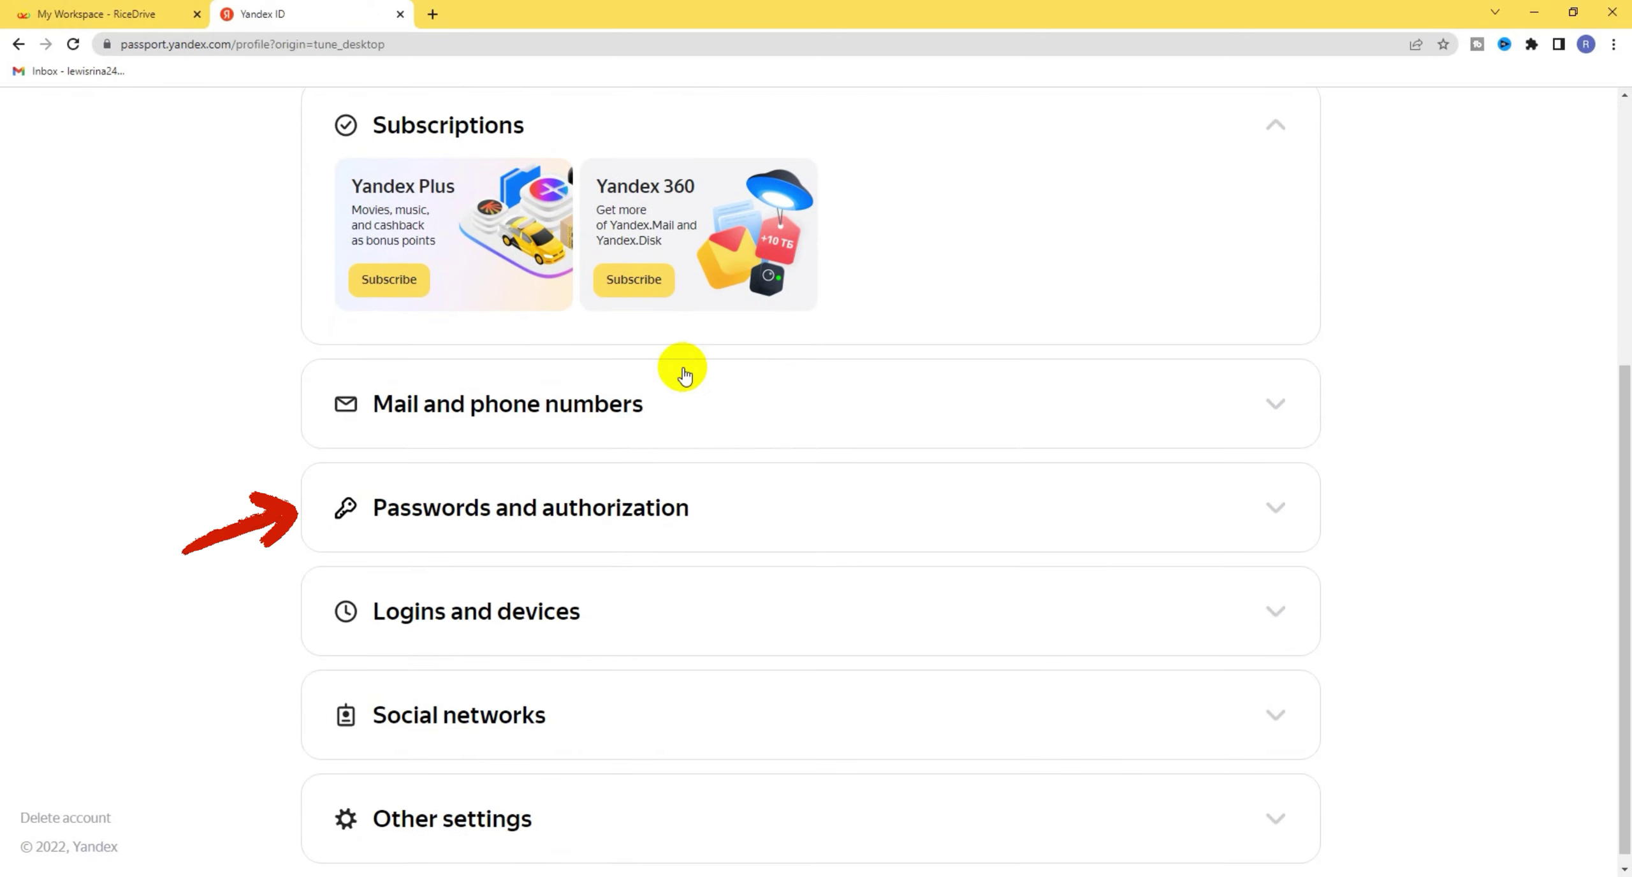
pyautogui.click(541, 500)
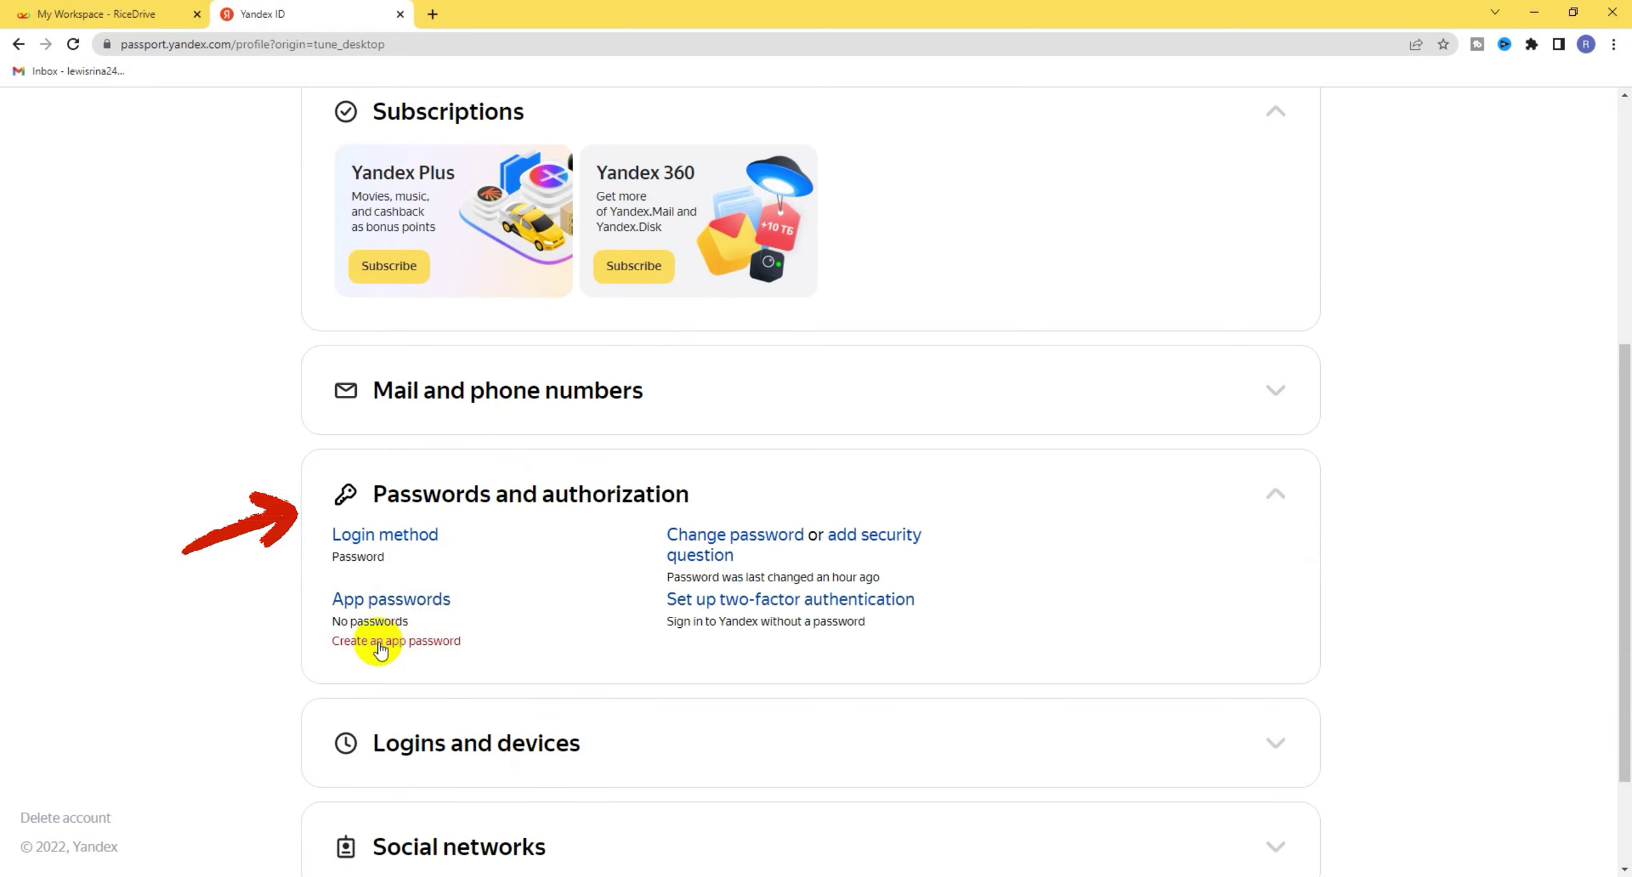
pyautogui.click(401, 643)
pyautogui.click(702, 510)
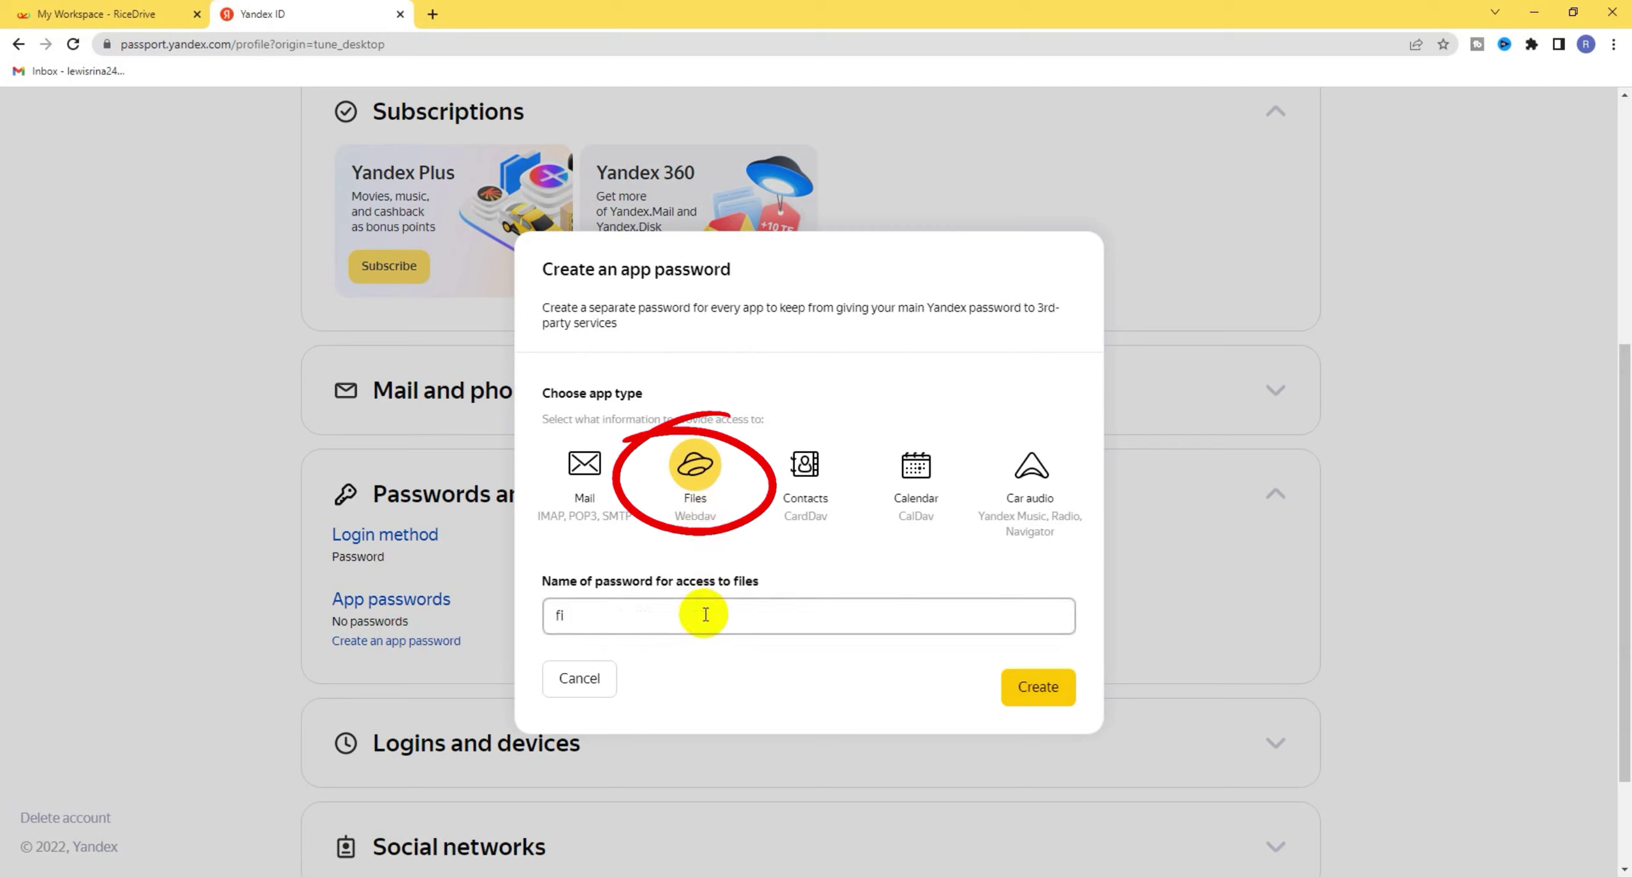
pyautogui.click(1036, 687)
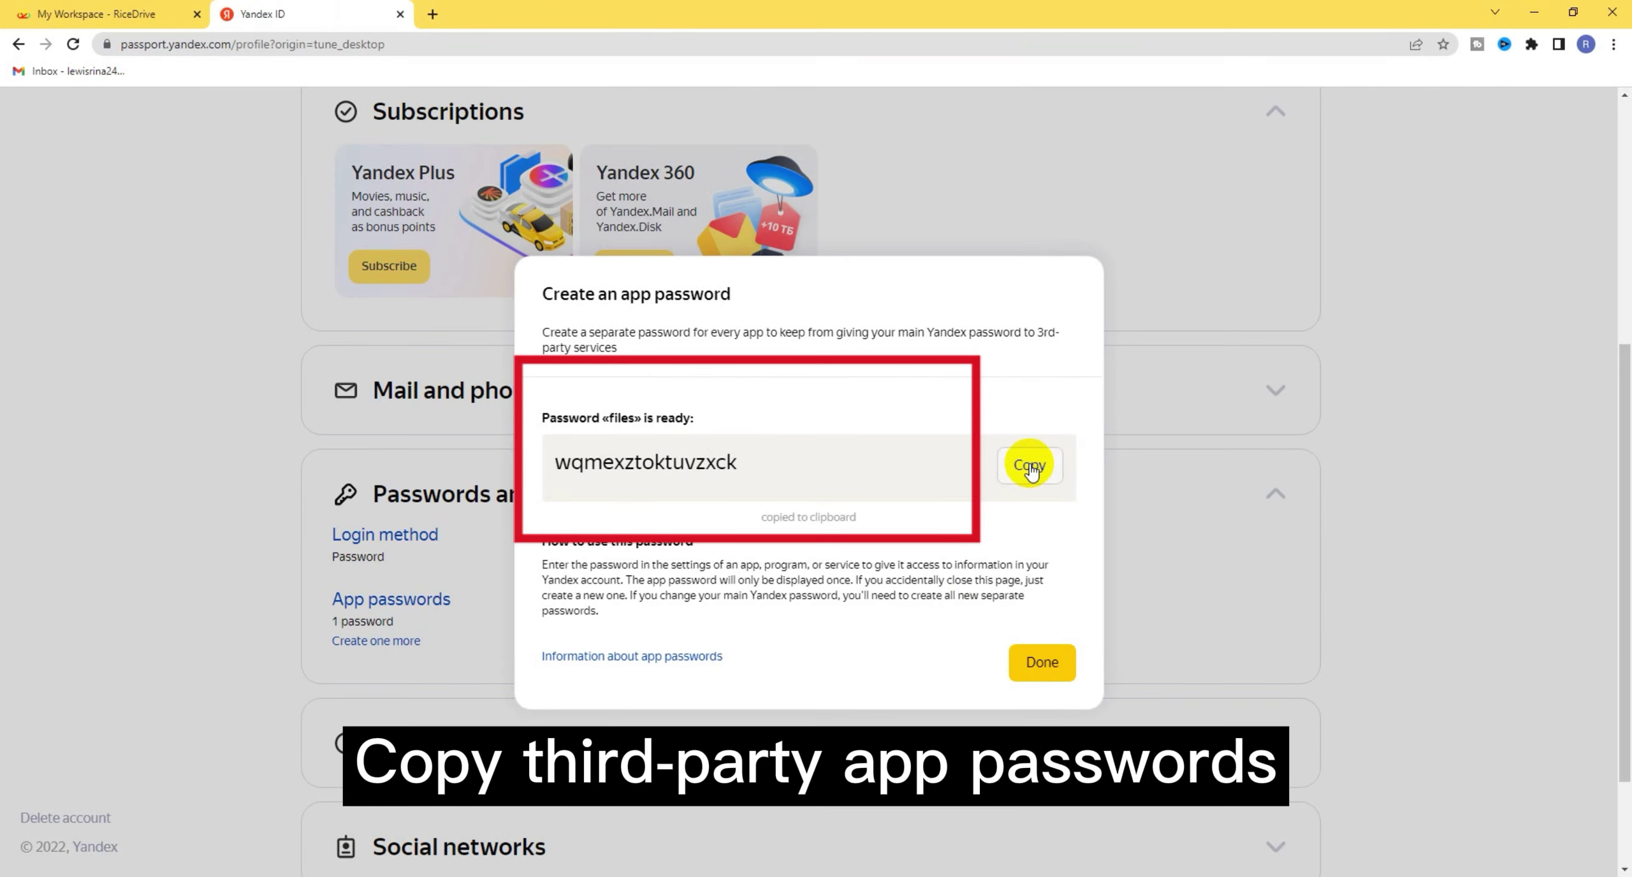
# Return to RiceDrive, paste the copied app password into the Yandex password field, and authorize the account.
pyautogui.click(92, 14)
pyautogui.click(1119, 510)
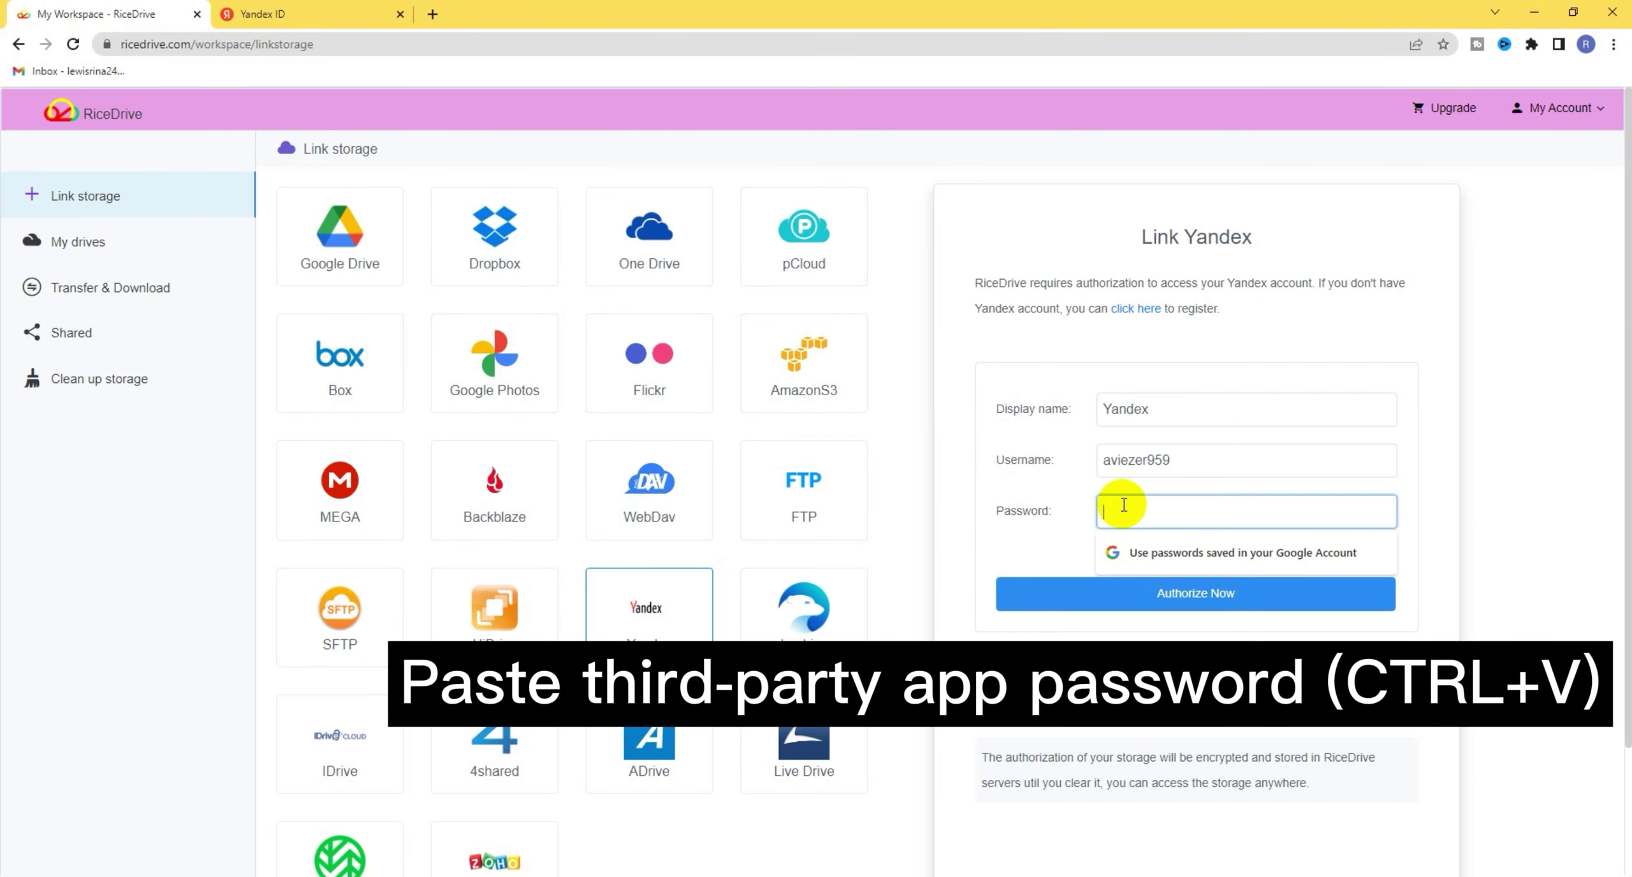
pyautogui.hotkey('ctrl', 'v')
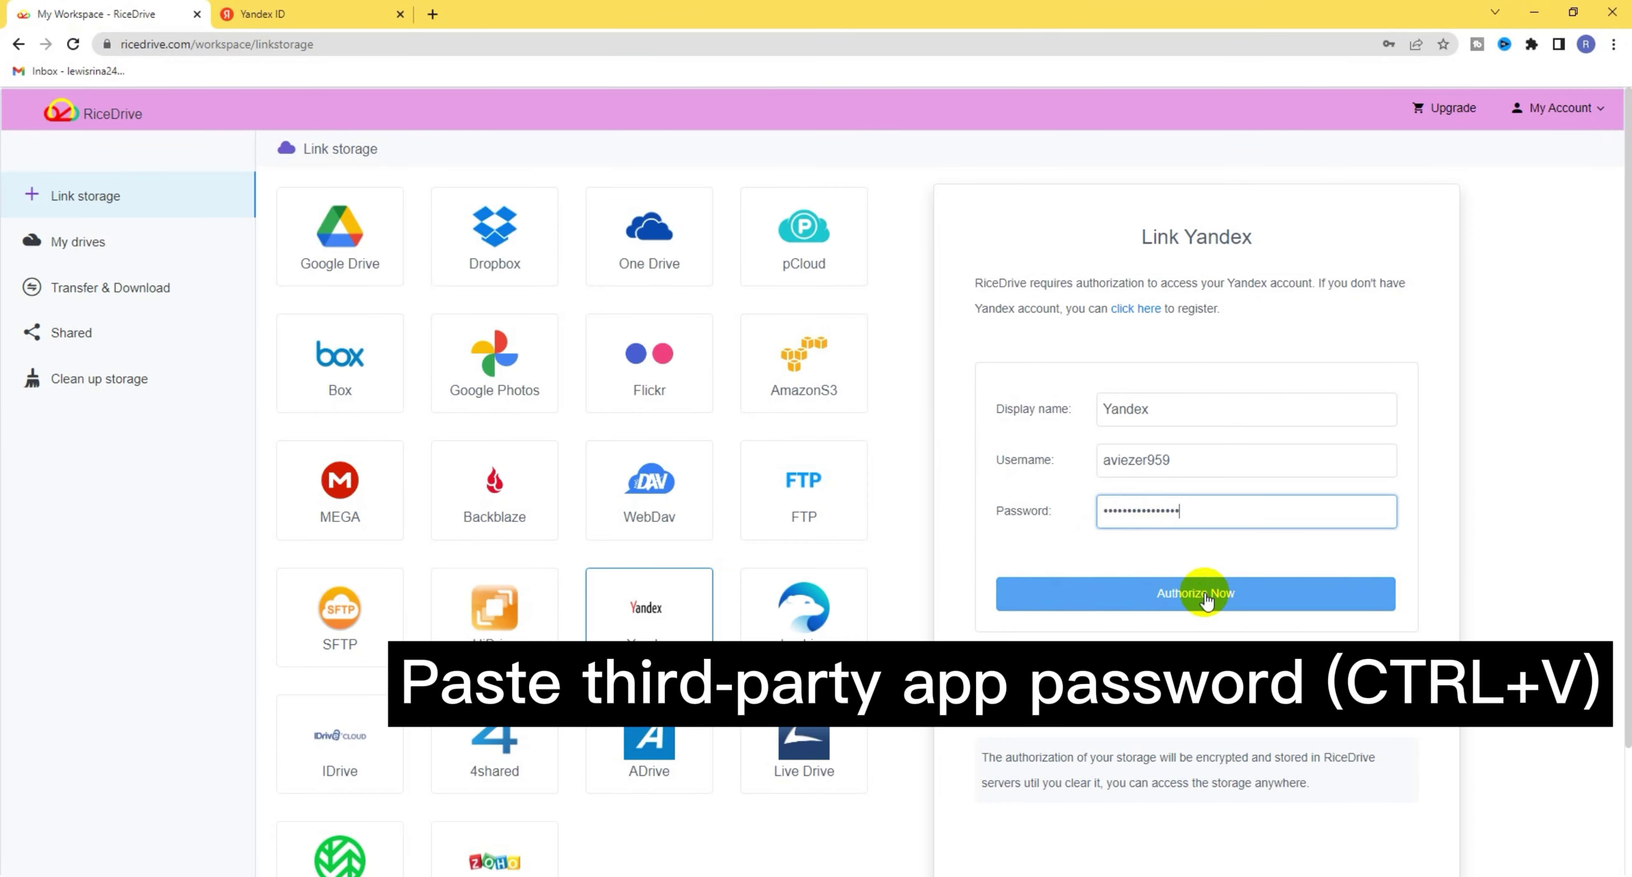
pyautogui.click(1207, 600)
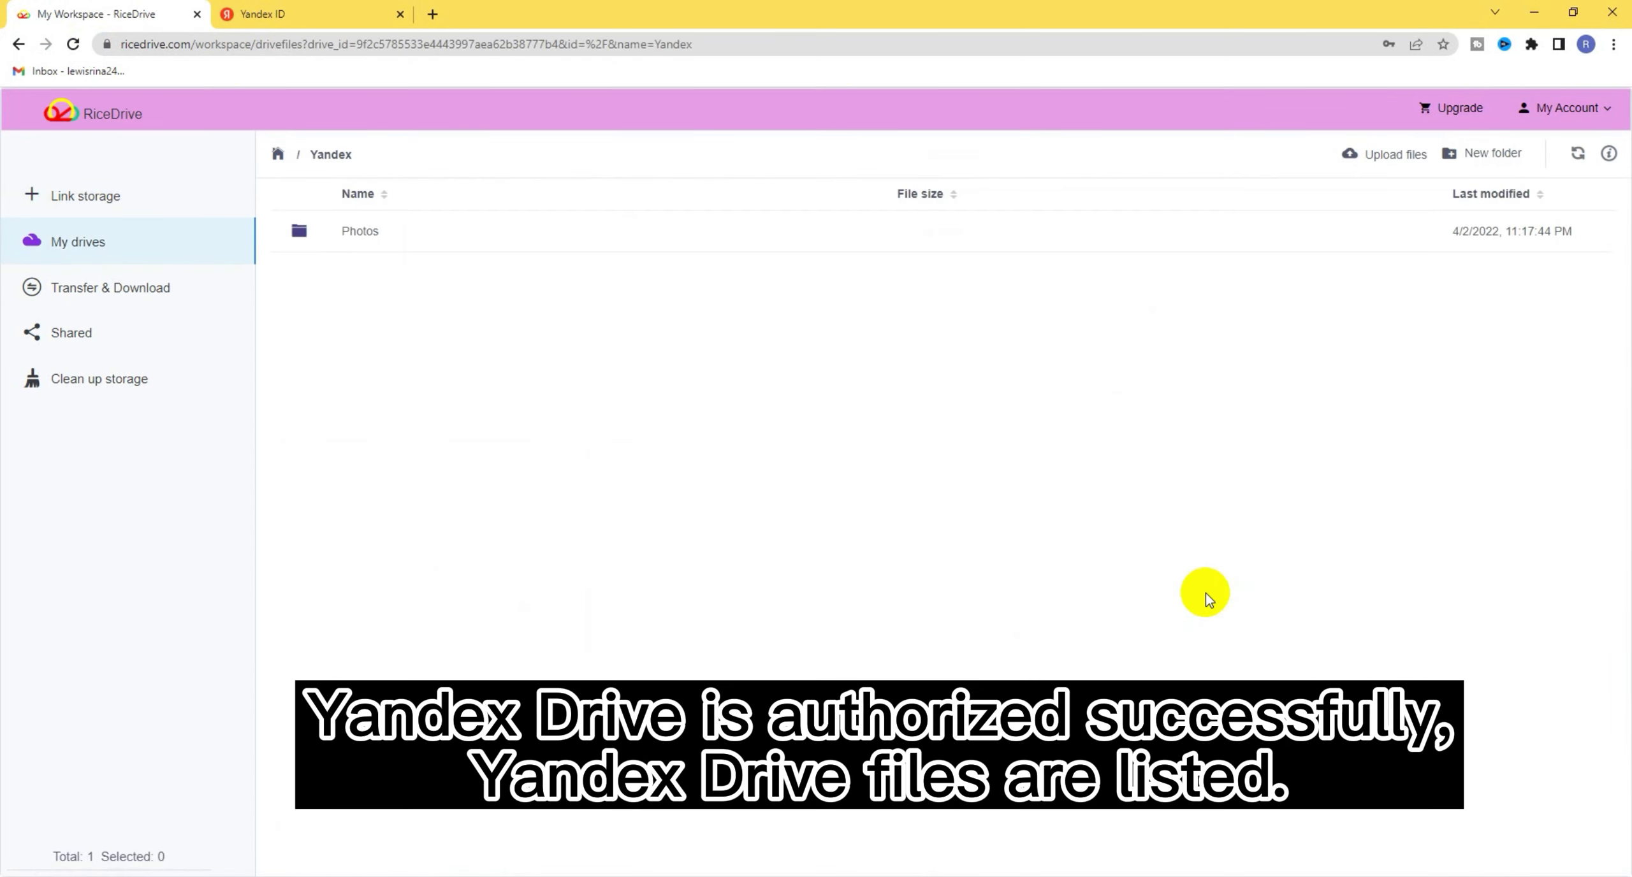
# Look through the Photos folder on the linked Yandex drive, its available actions, and the list of linked drives.
pyautogui.click(376, 233)
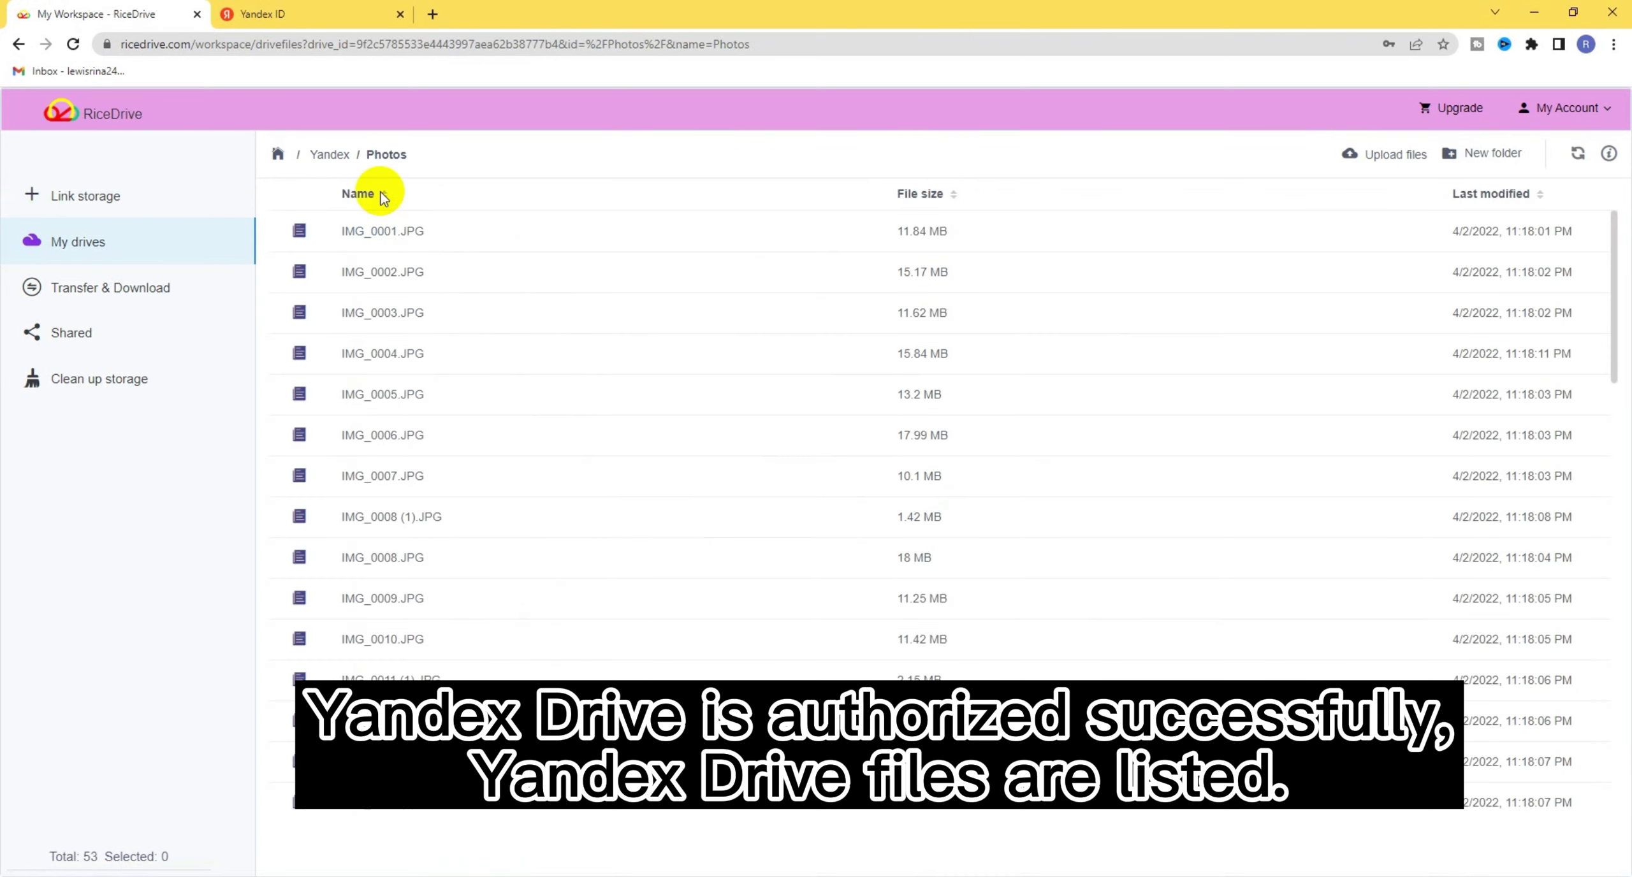
pyautogui.click(330, 155)
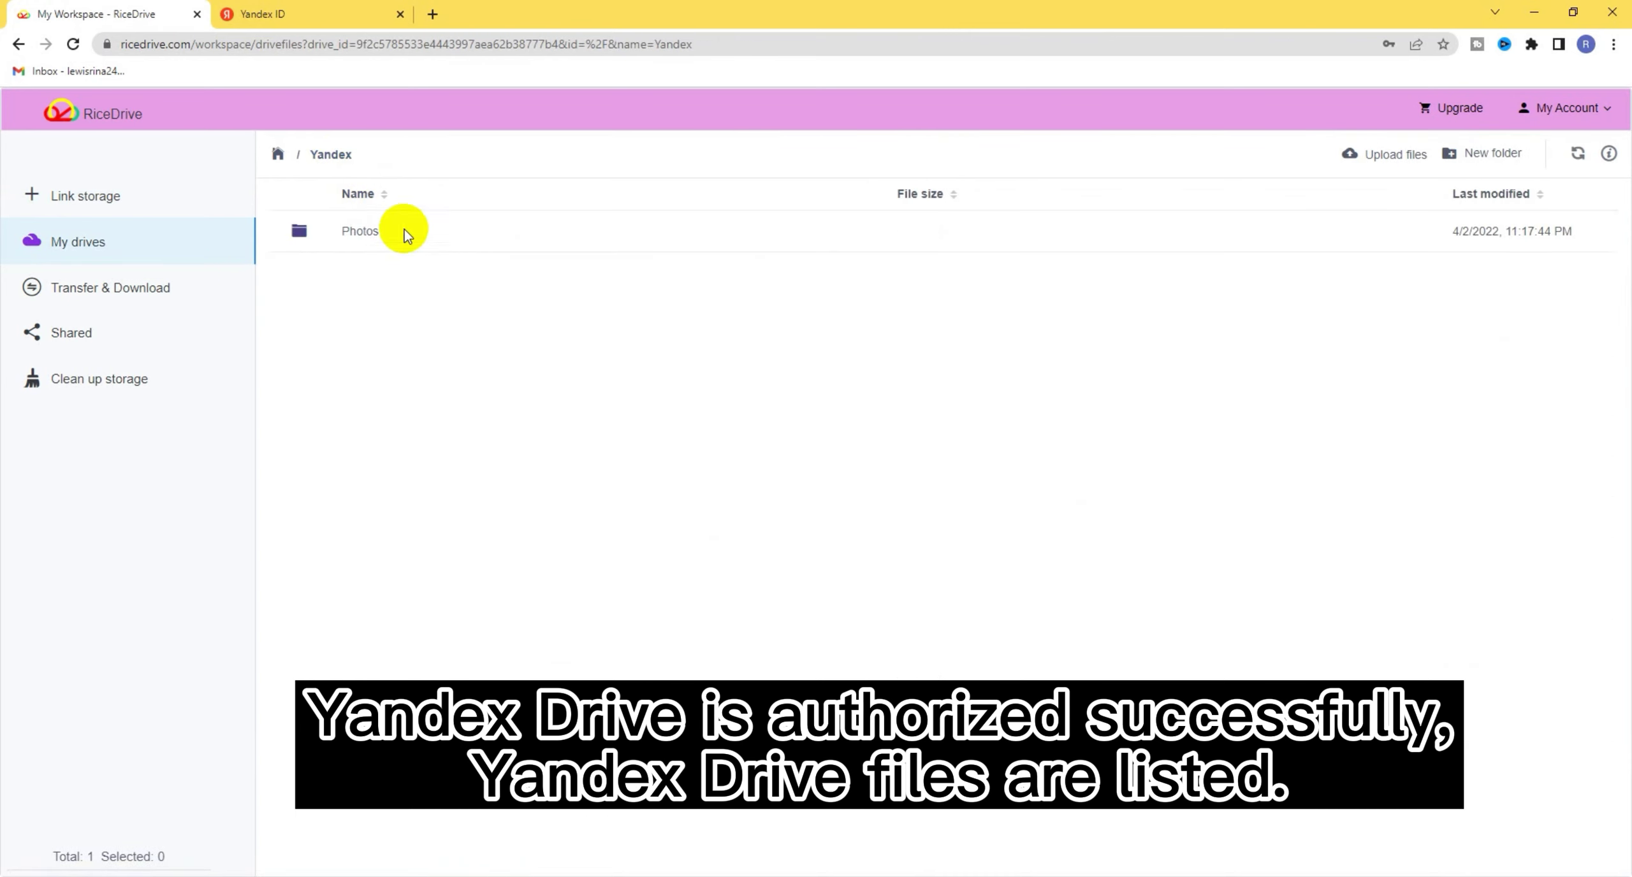
pyautogui.rightClick(426, 241)
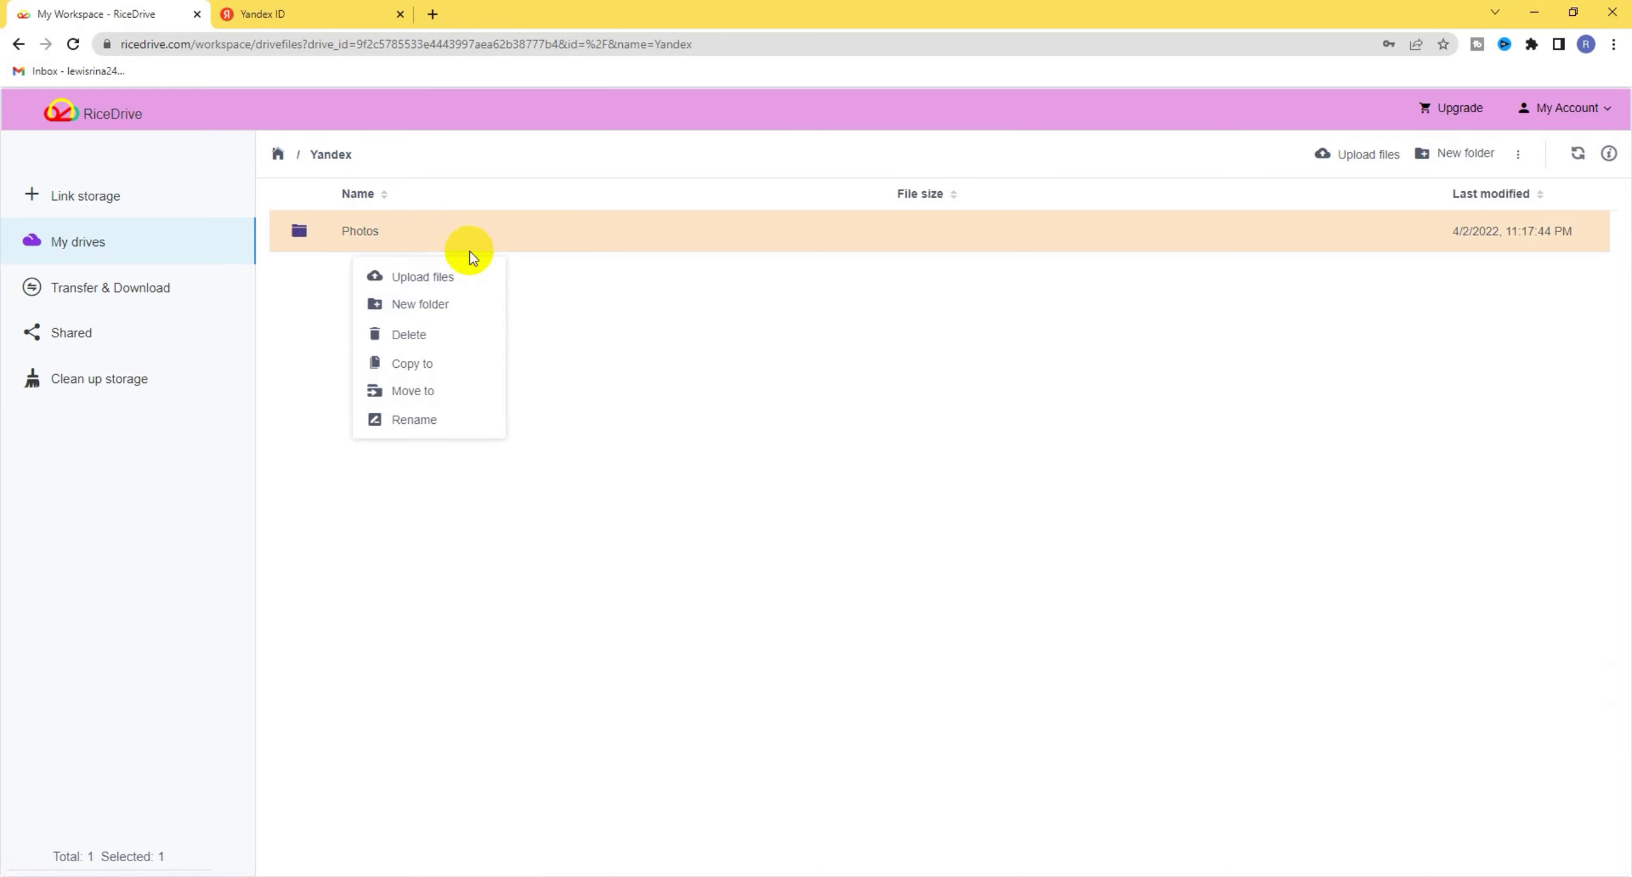
pyautogui.click(194, 264)
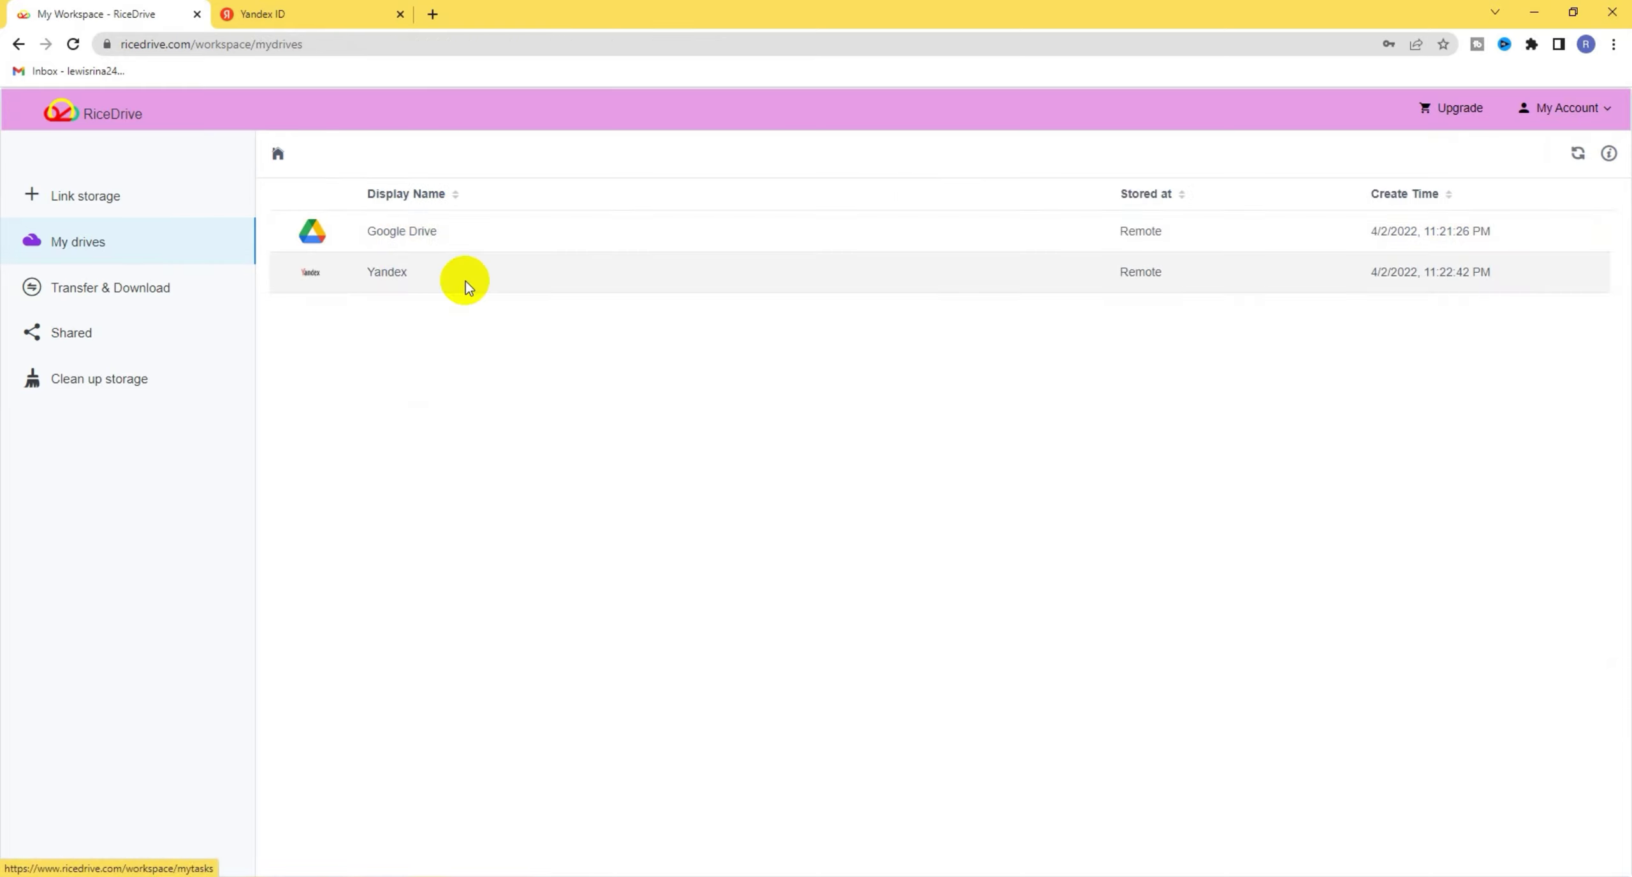
pyautogui.click(580, 267)
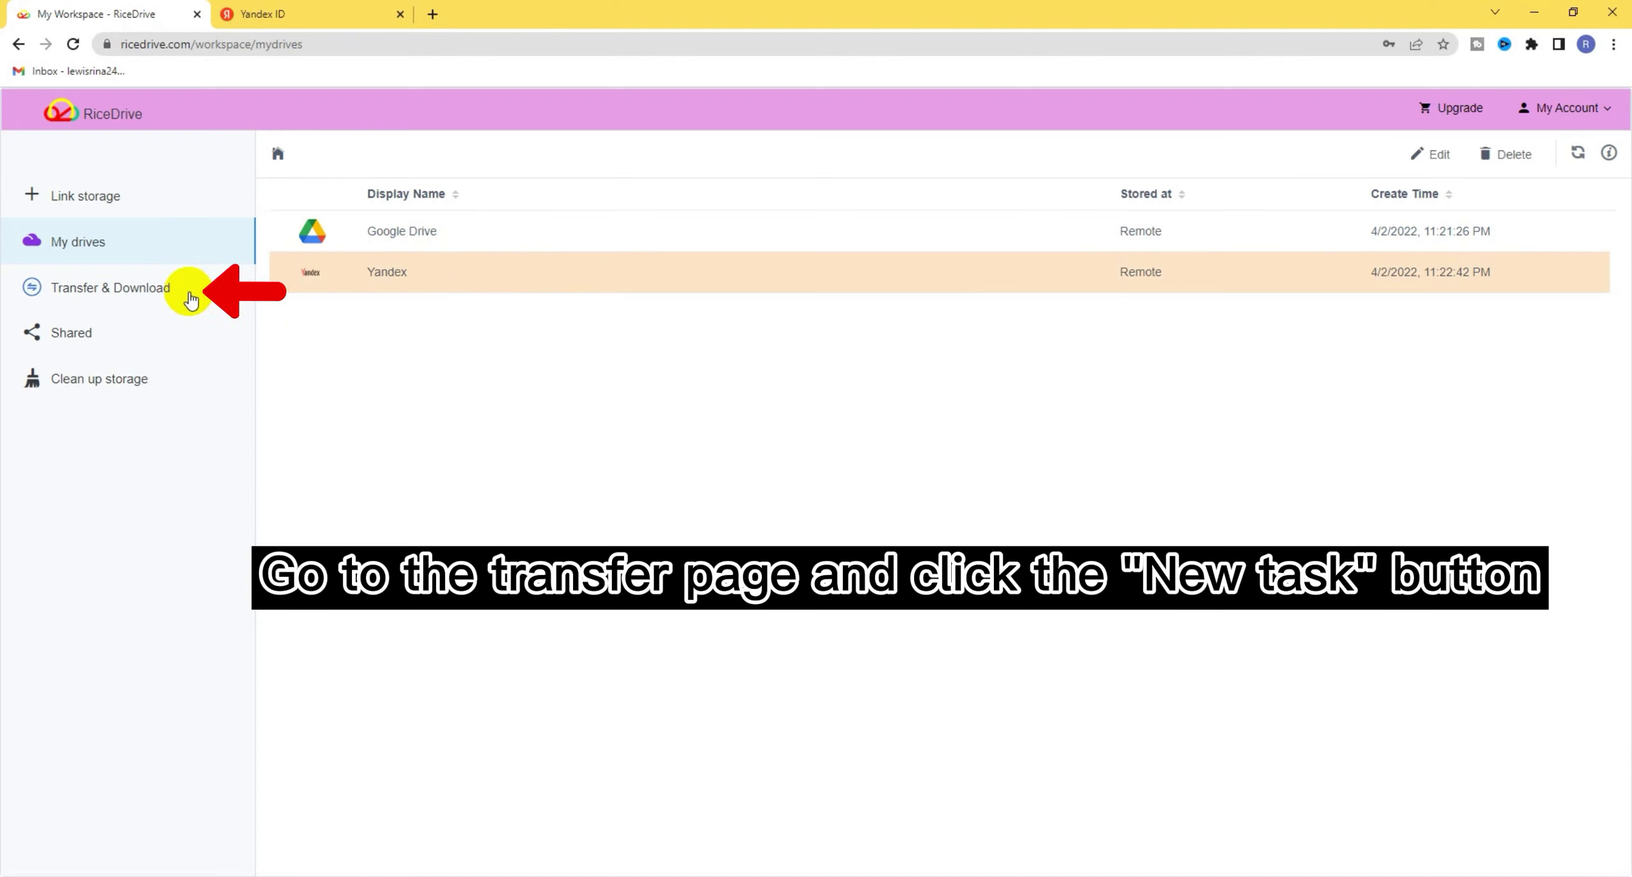
# Start a new transfer task with Yandex as the source and select the whole Photos folder.
pyautogui.click(147, 295)
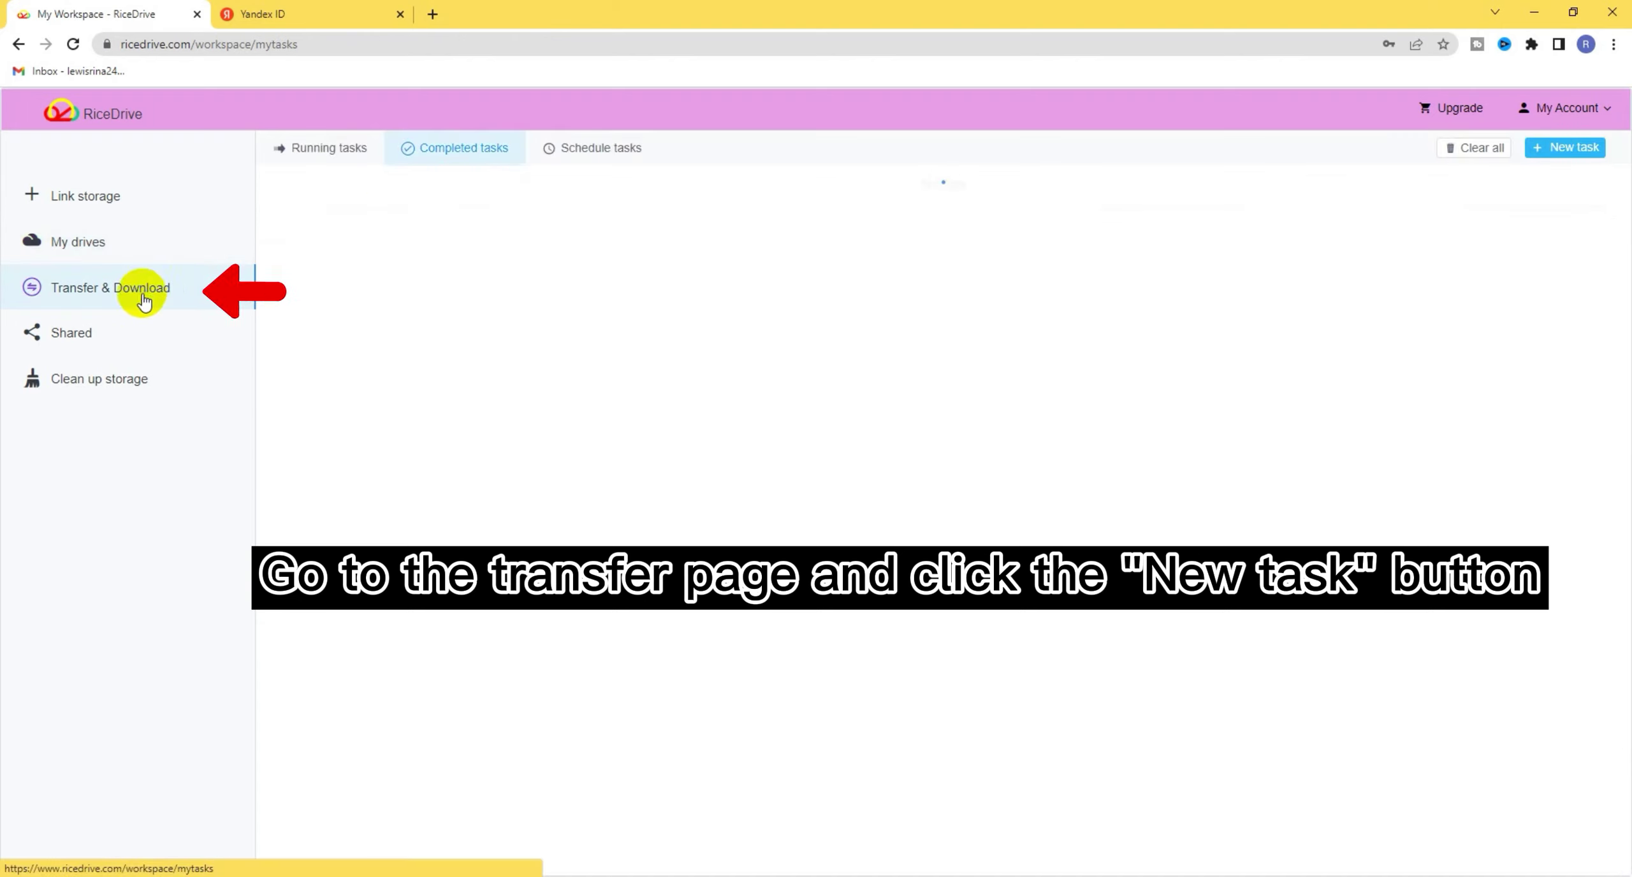
pyautogui.click(1575, 153)
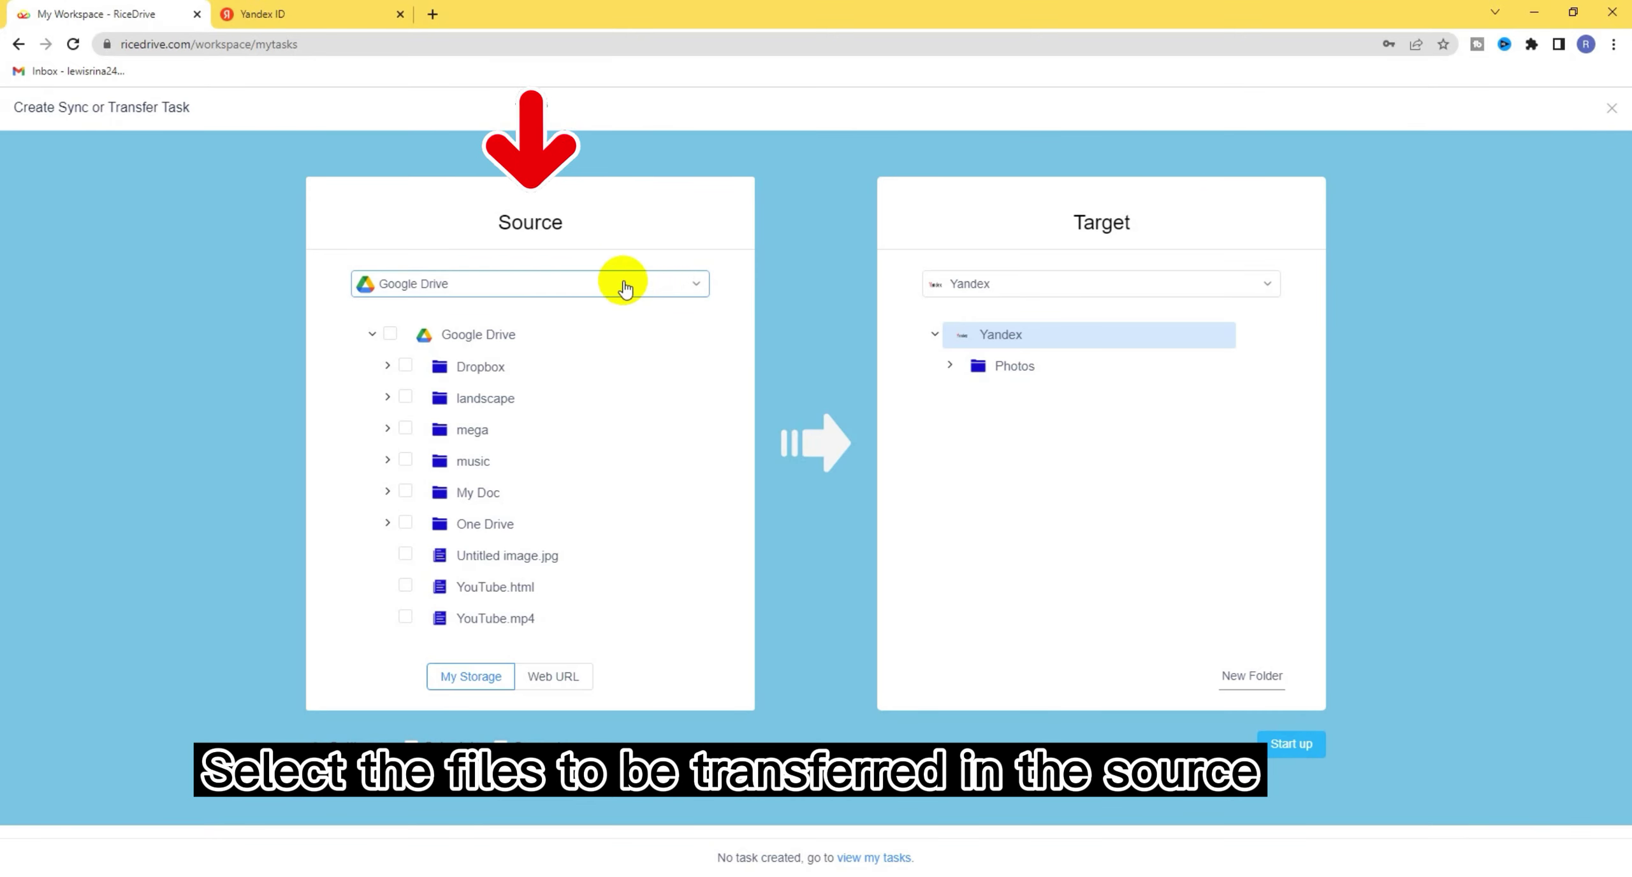
pyautogui.click(663, 293)
pyautogui.click(434, 350)
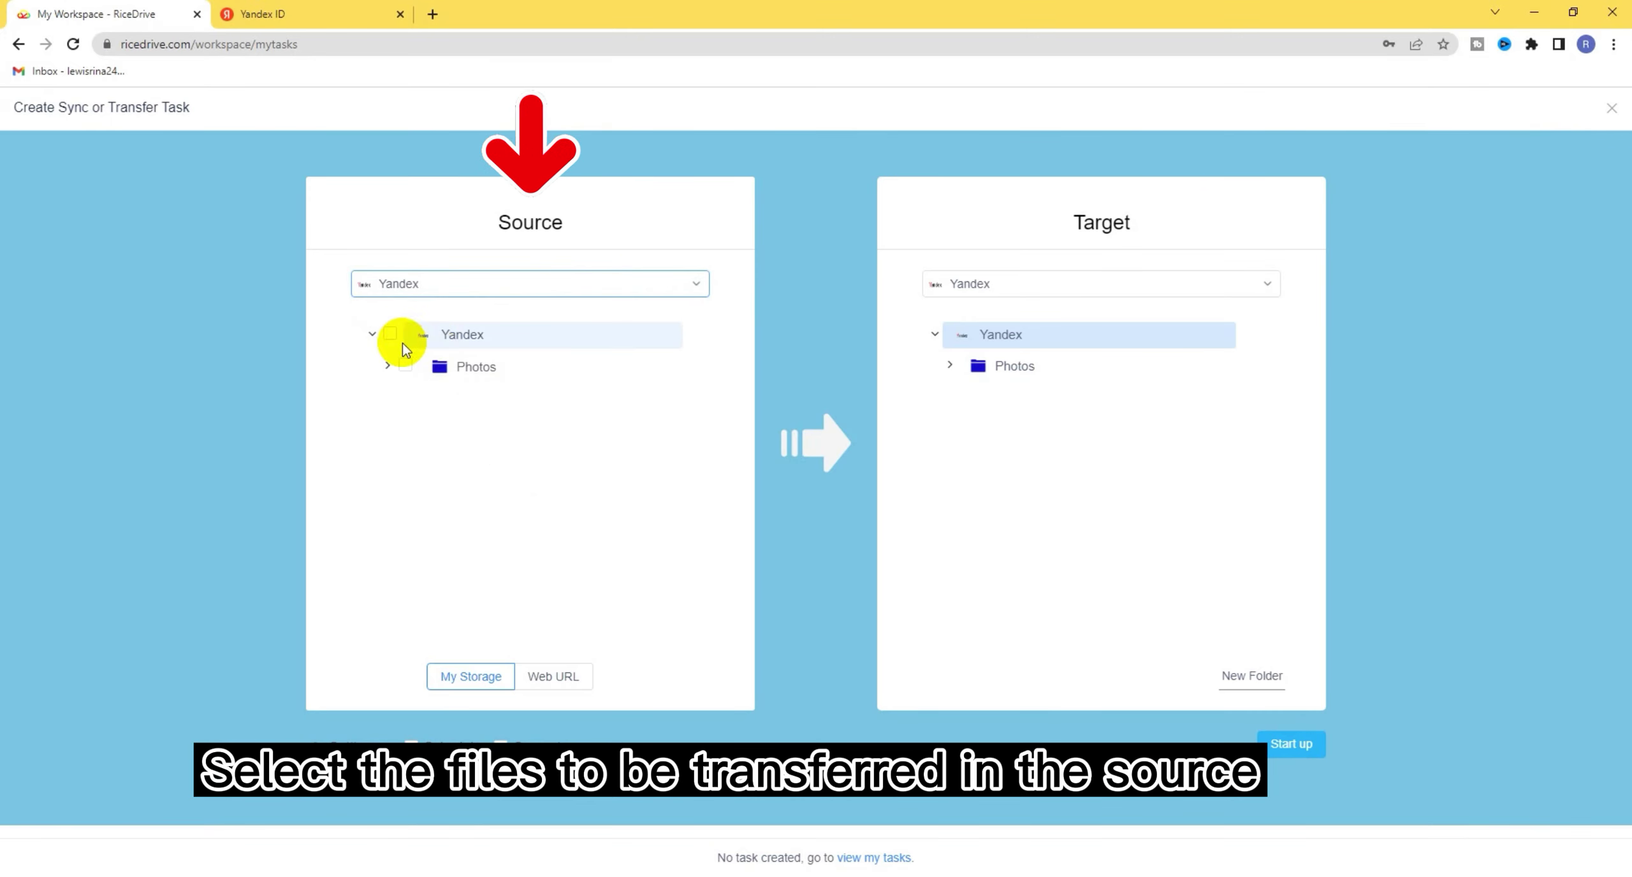
pyautogui.click(406, 367)
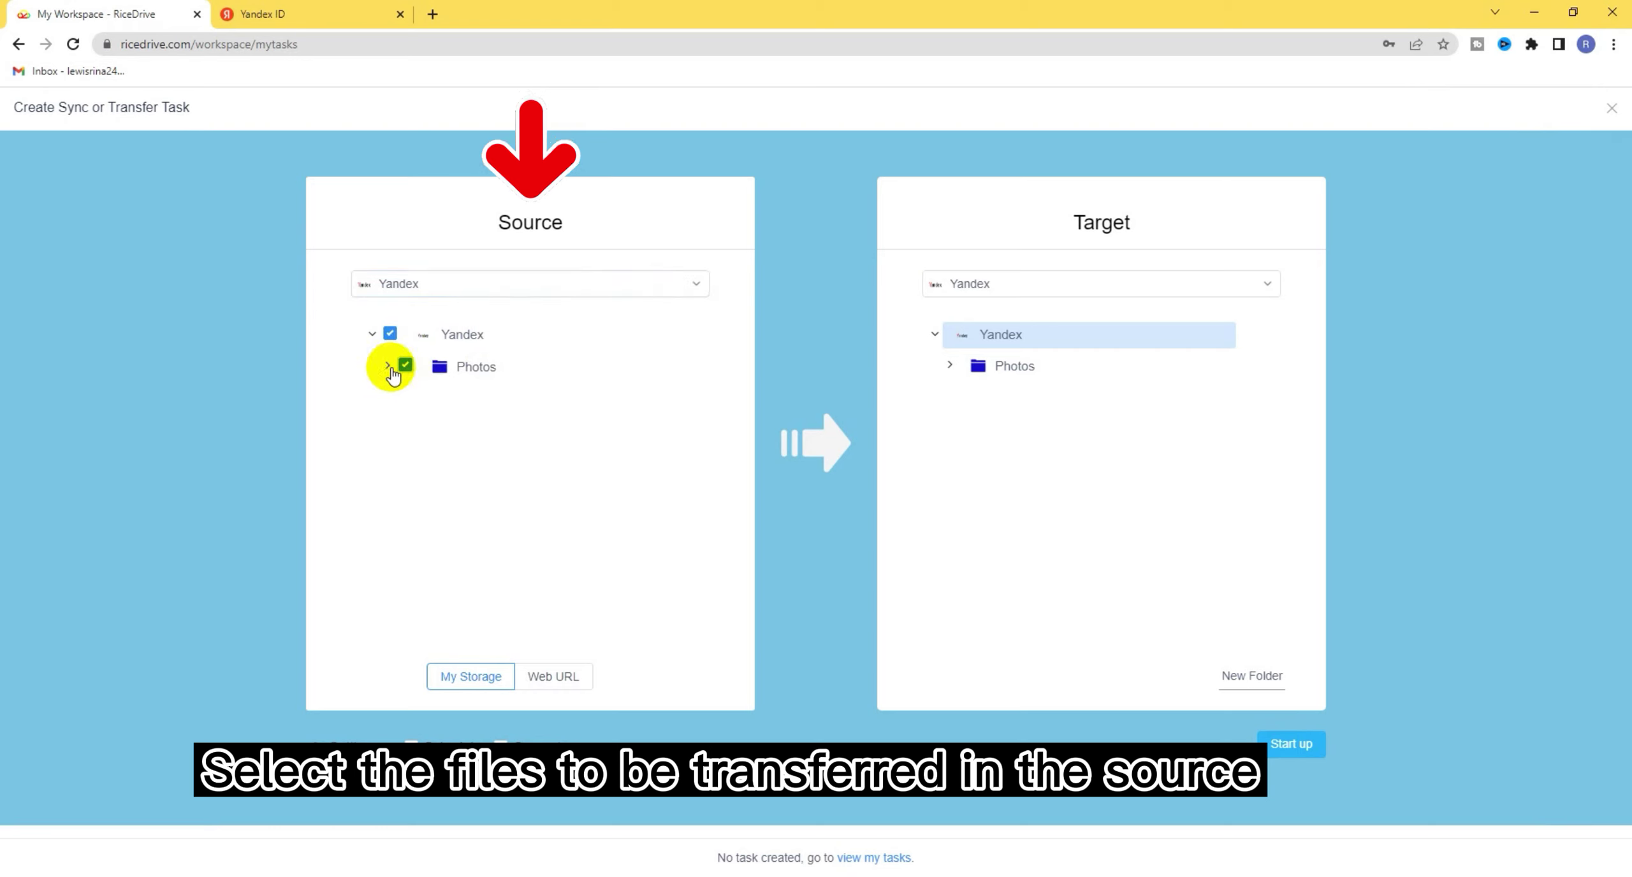
pyautogui.click(388, 367)
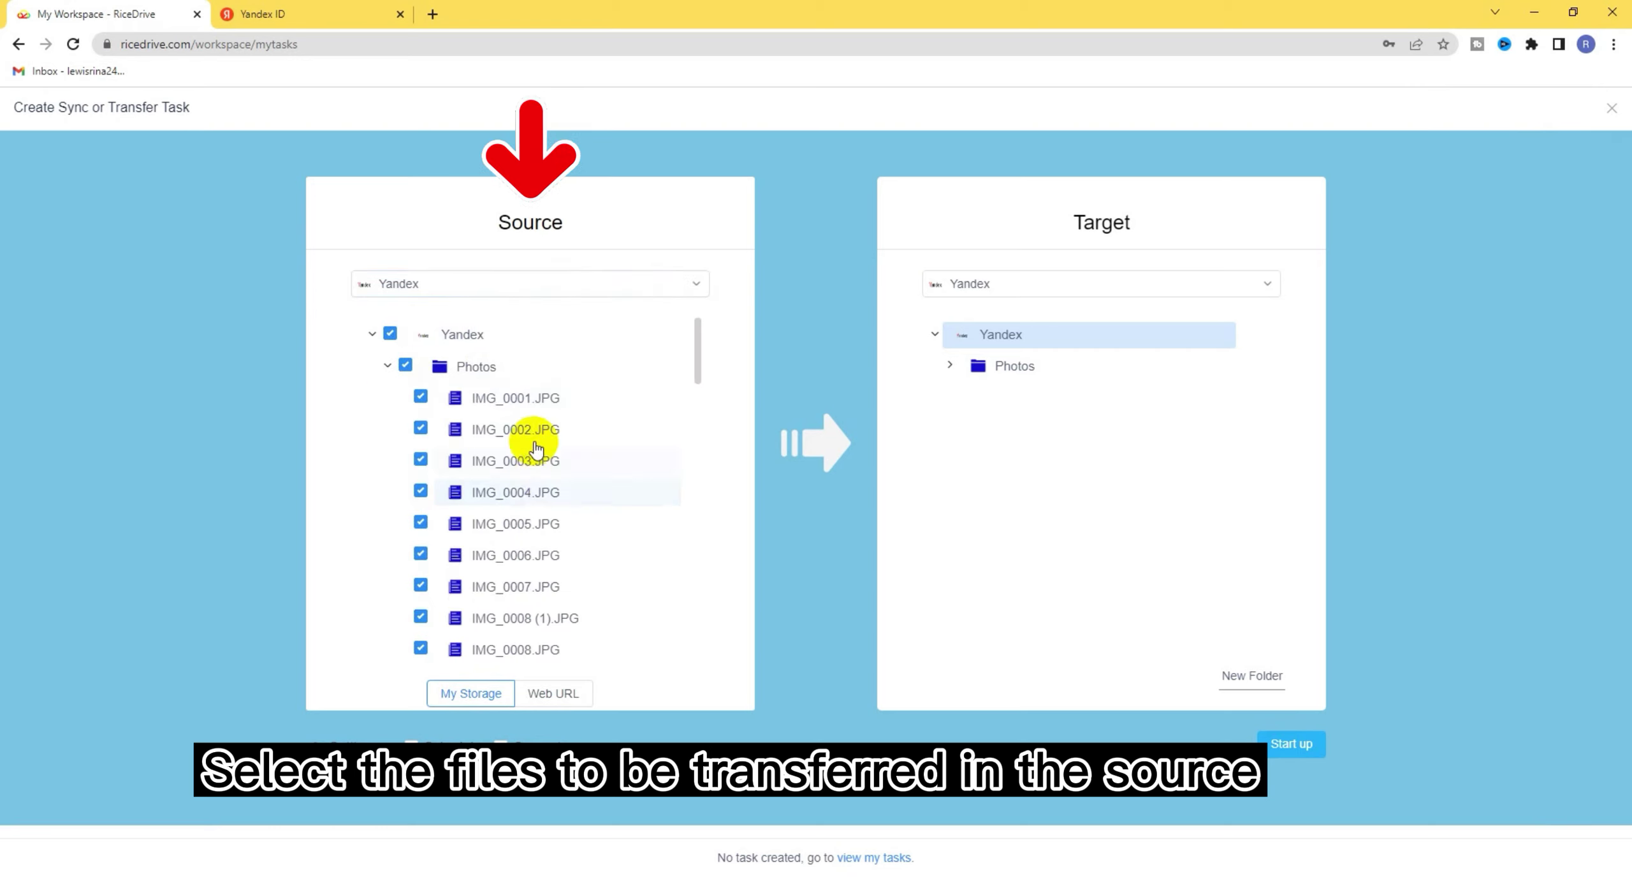
pyautogui.scroll(-4, 529, 446)
pyautogui.scroll(4, 531, 469)
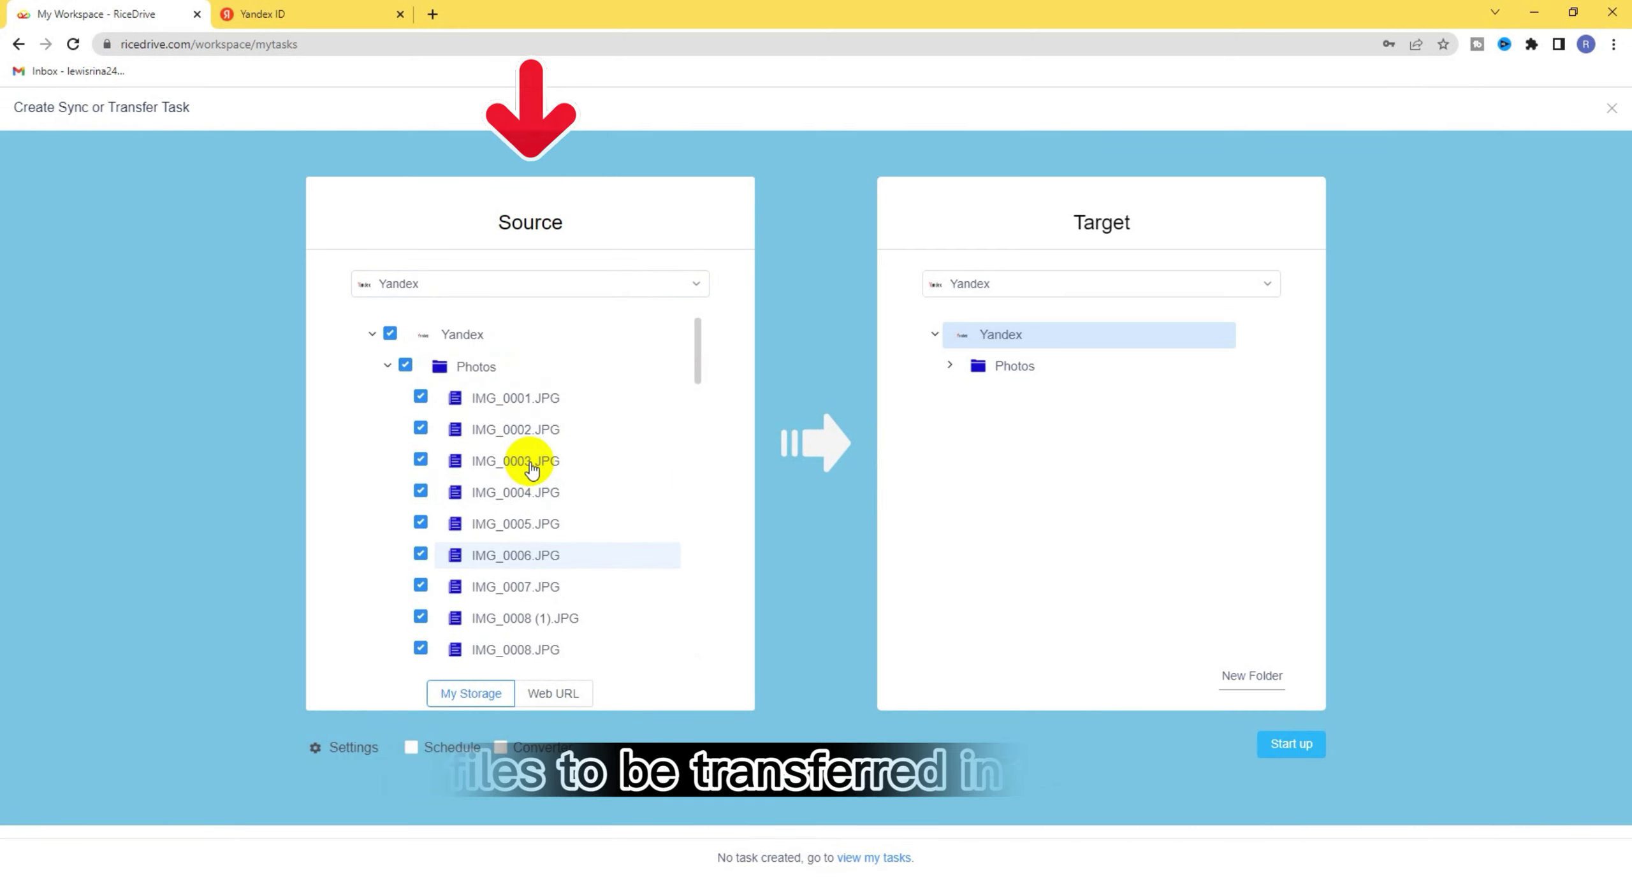
# Create a folder named "Yandex" in Google Drive as the transfer target and start the task.
pyautogui.click(976, 300)
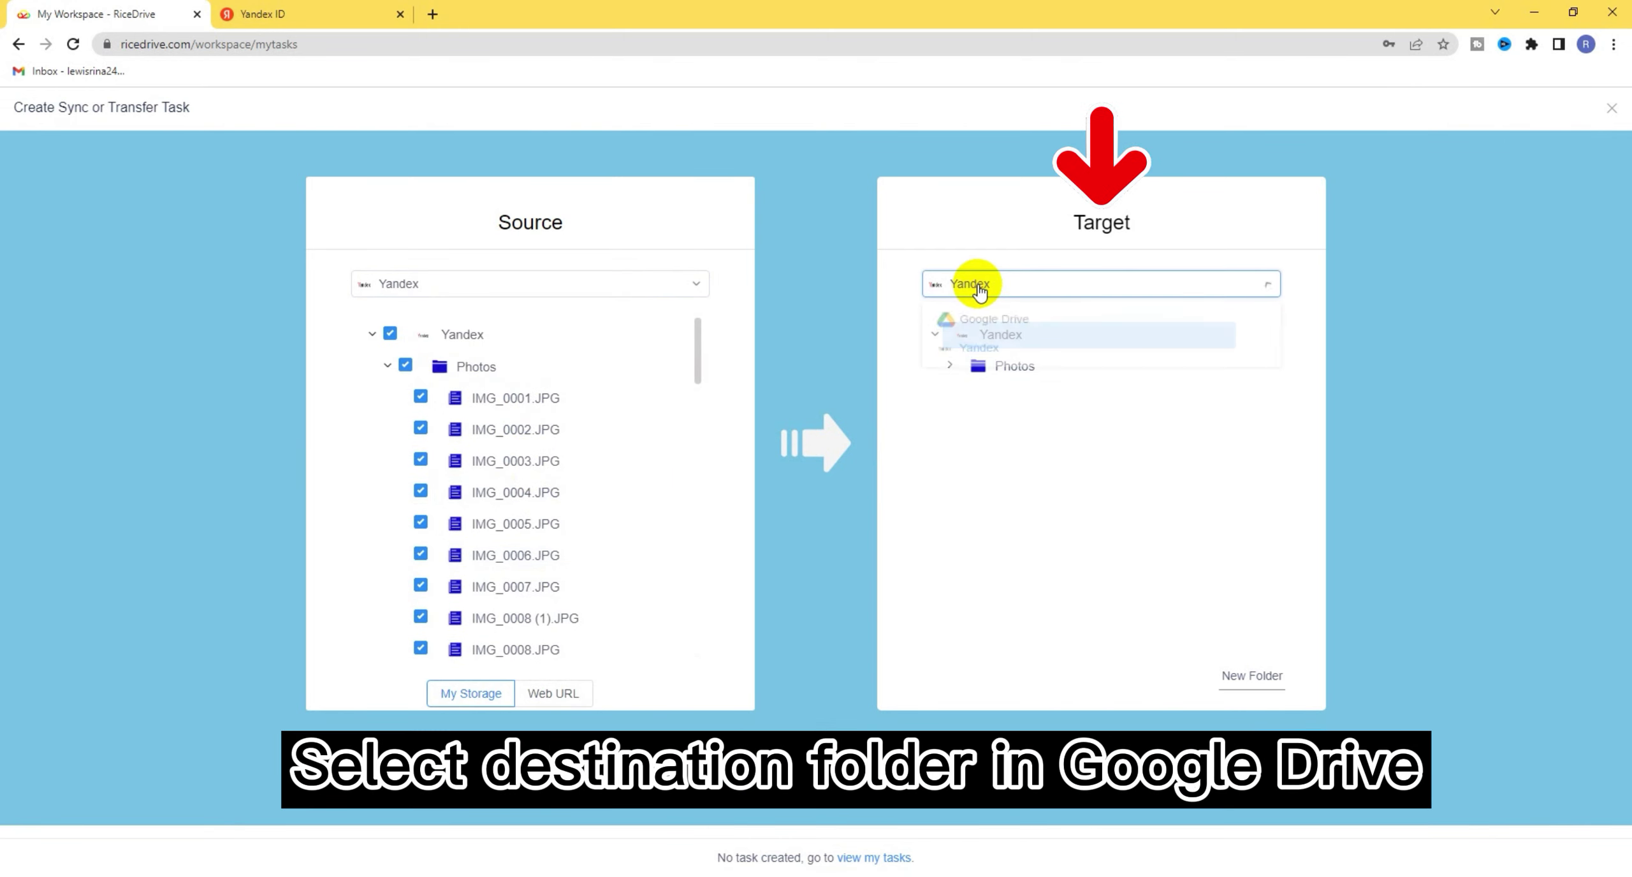
pyautogui.click(1027, 325)
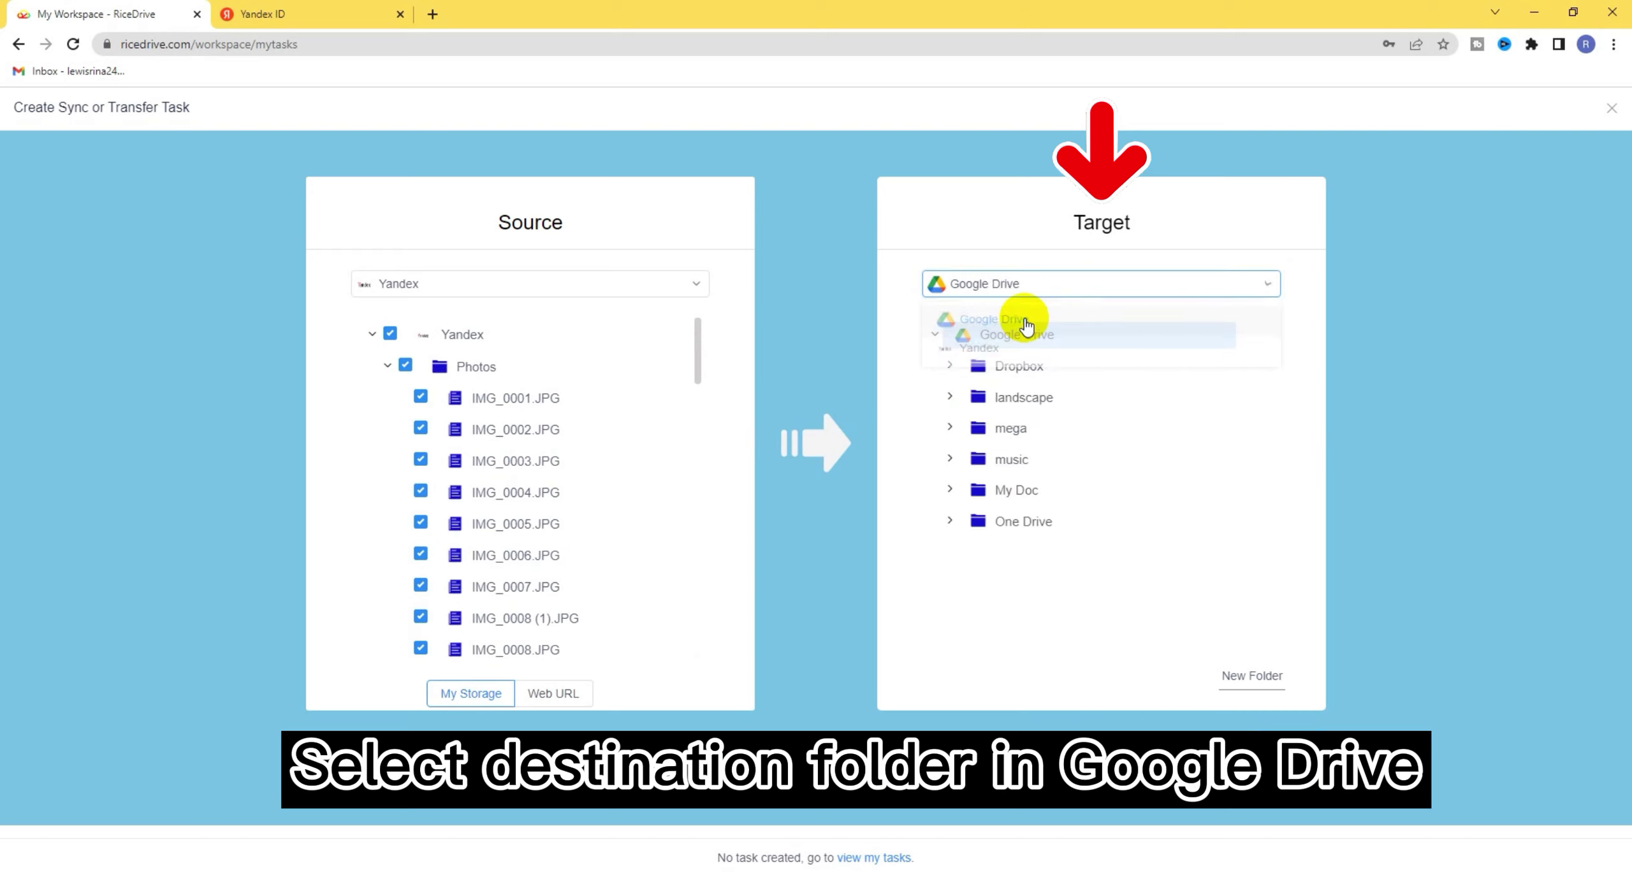
pyautogui.click(1266, 675)
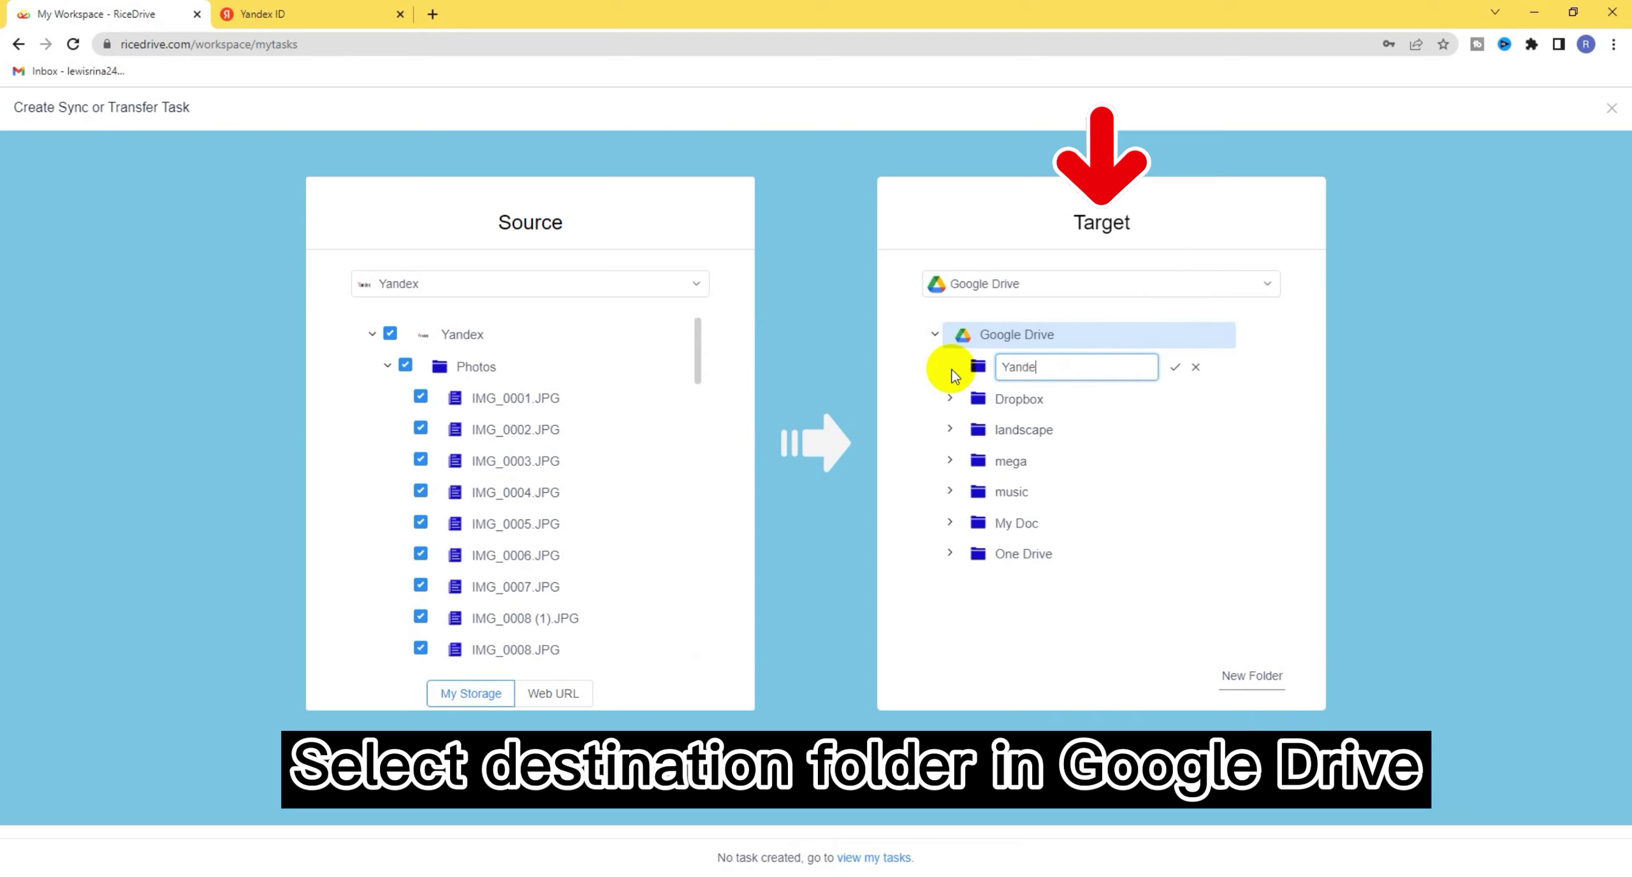
pyautogui.click(1176, 368)
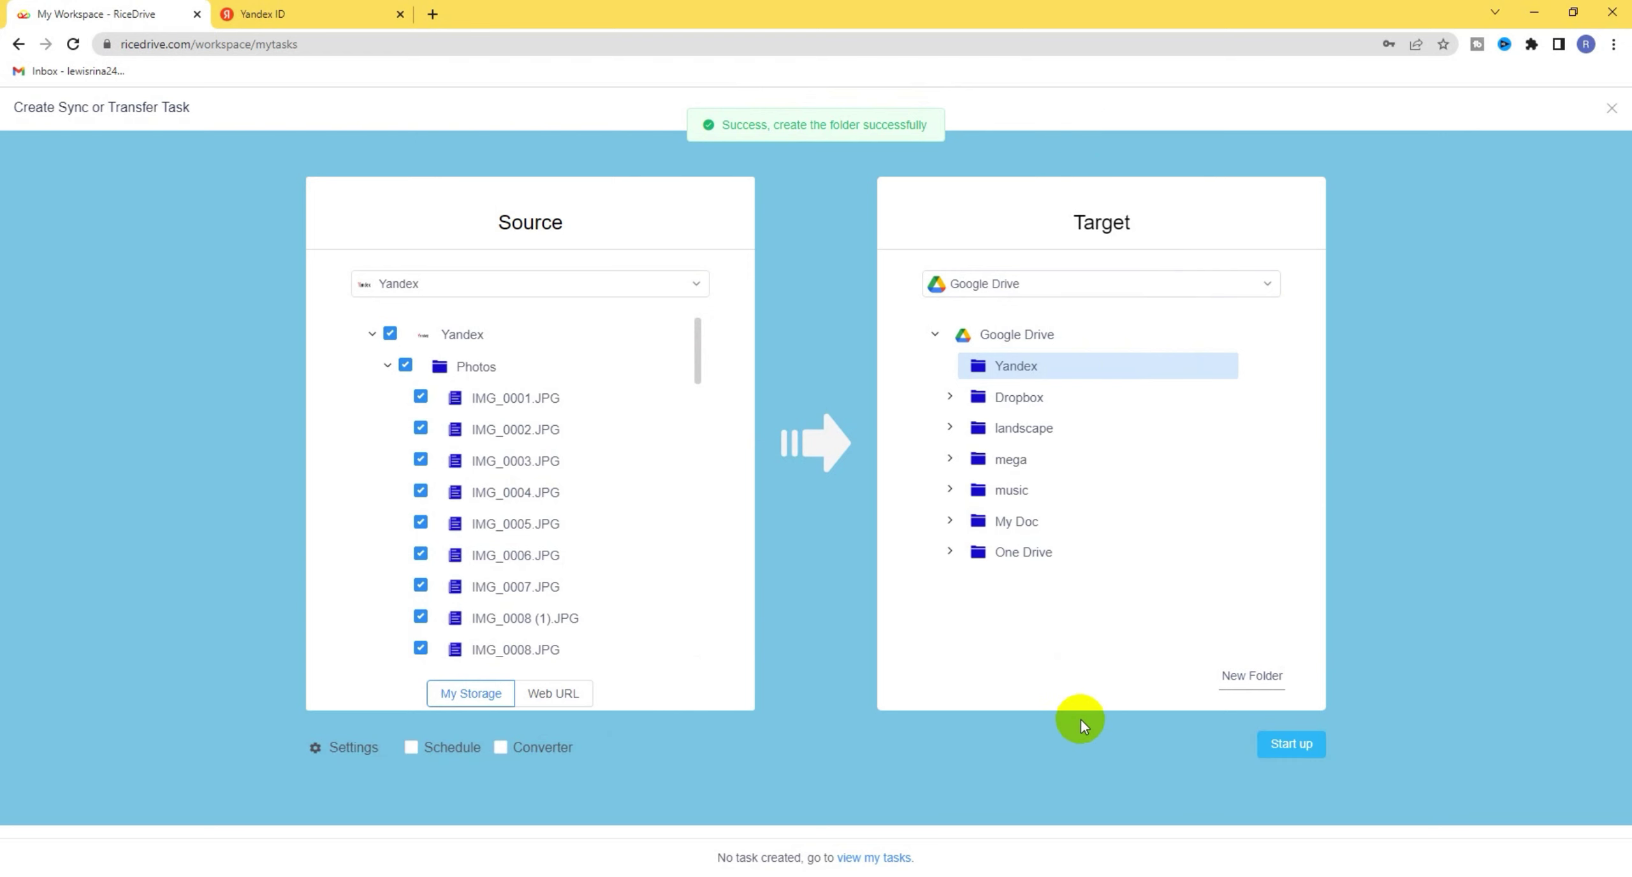
pyautogui.click(1301, 753)
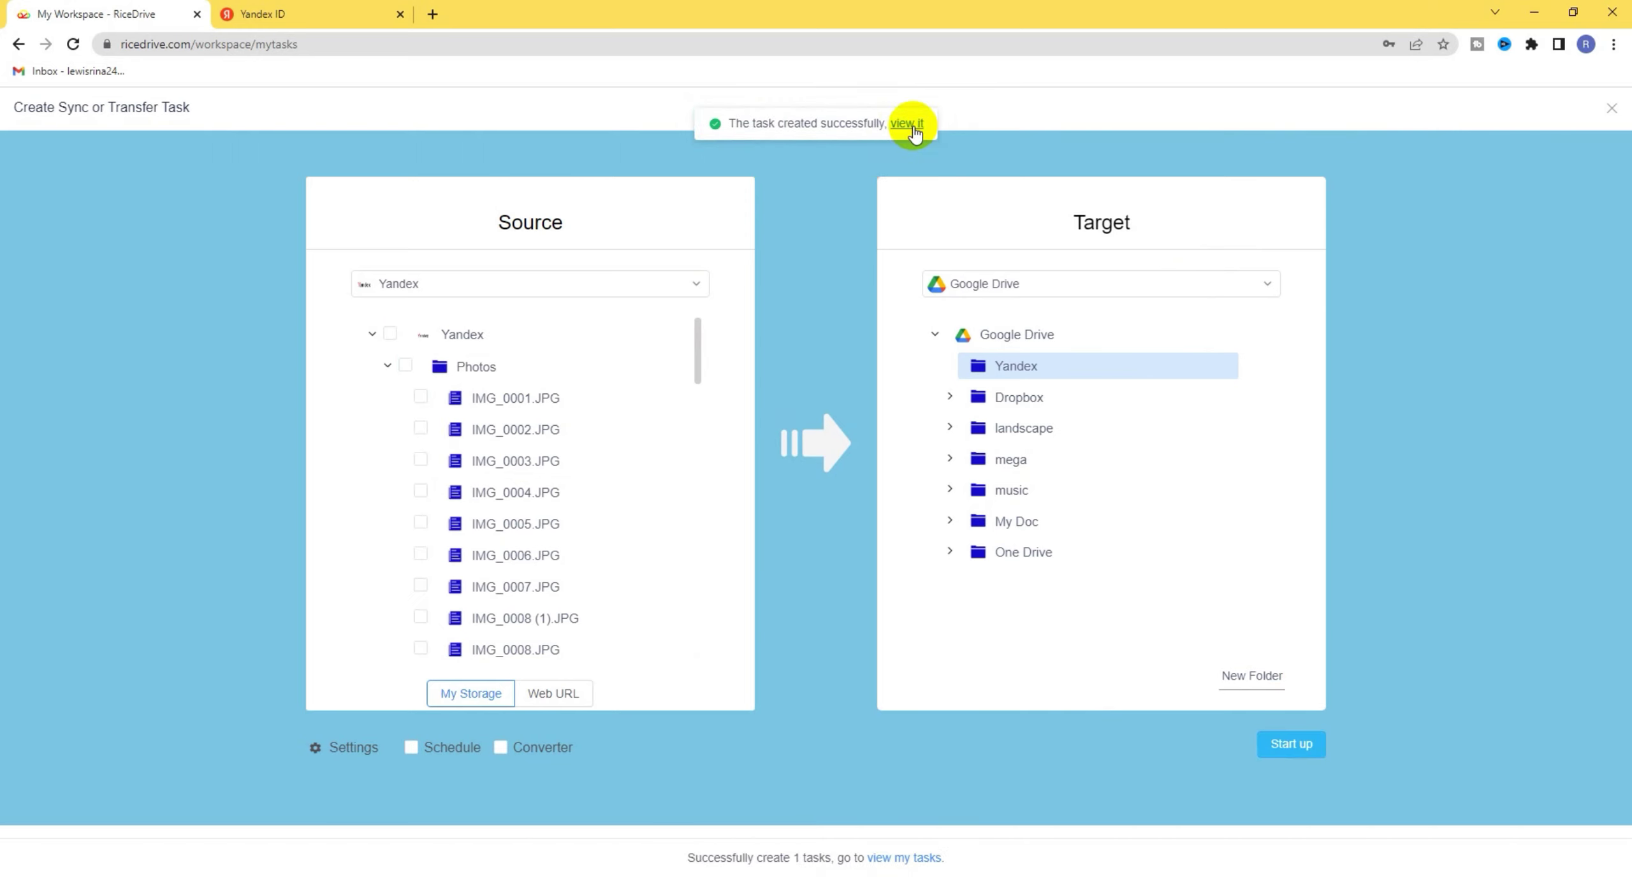
# View the completed transfer tasks and check the log of the Yandex to Google Drive task.
pyautogui.click(910, 125)
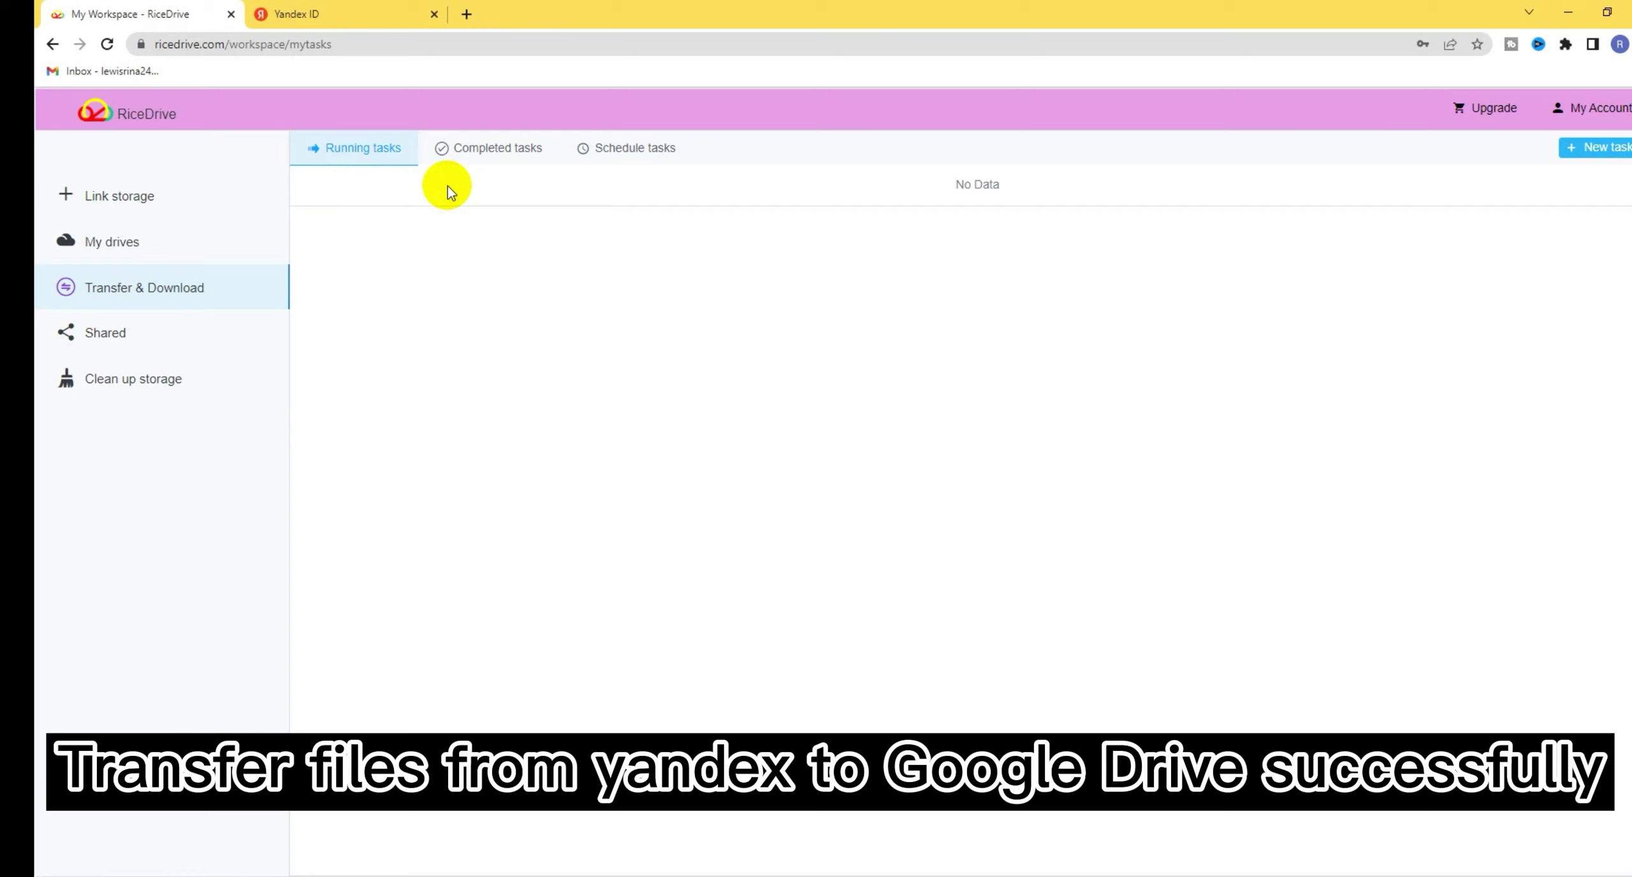
pyautogui.click(435, 158)
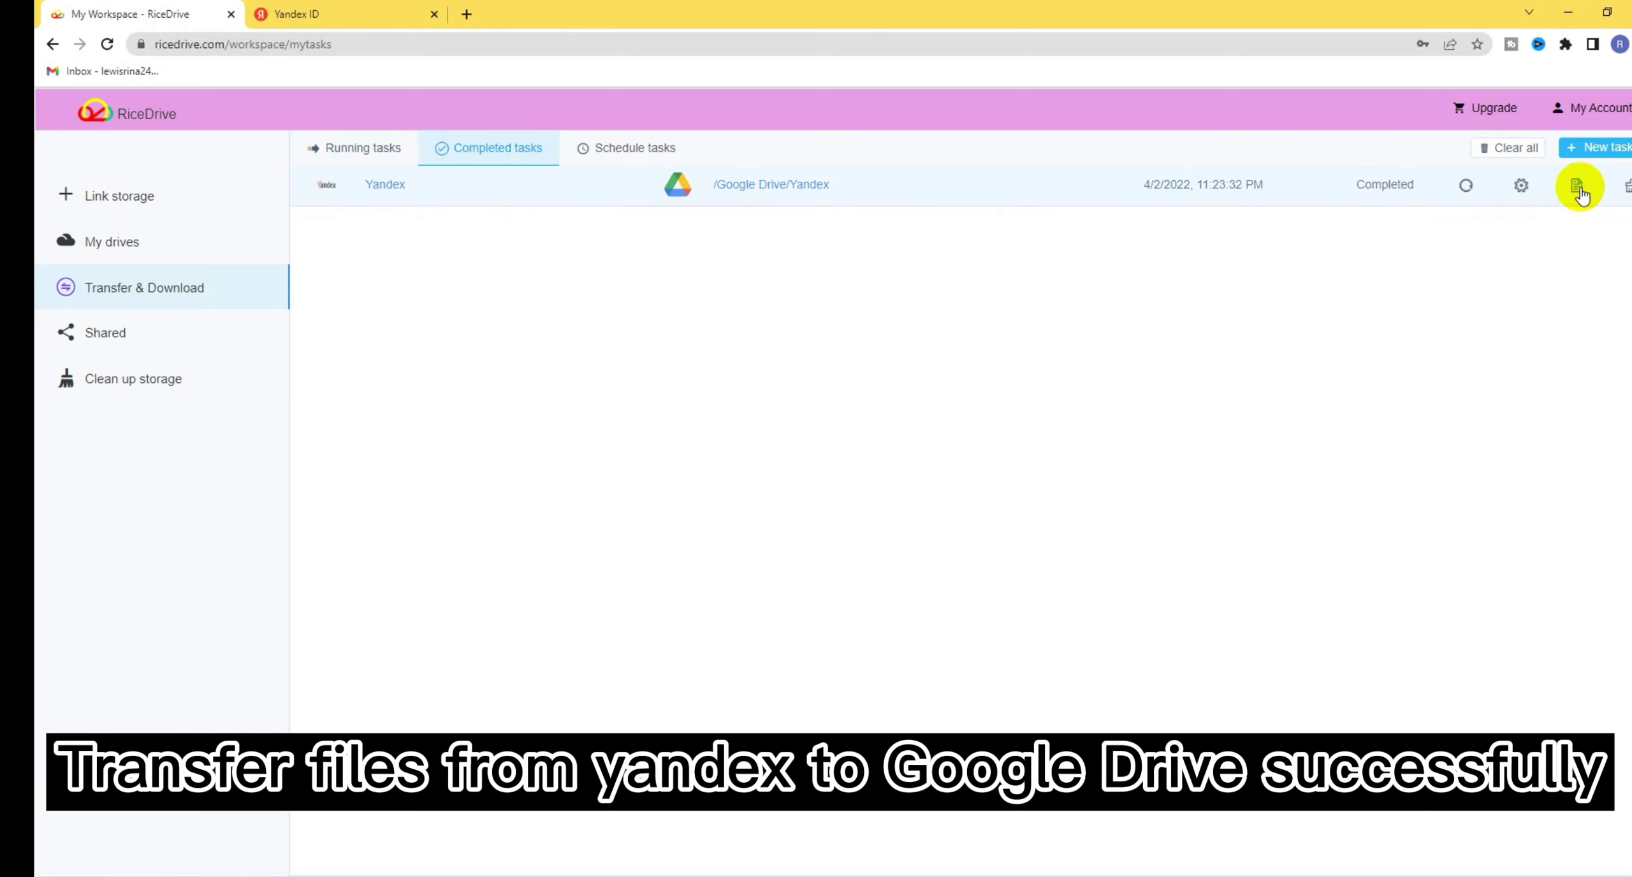
pyautogui.click(1577, 187)
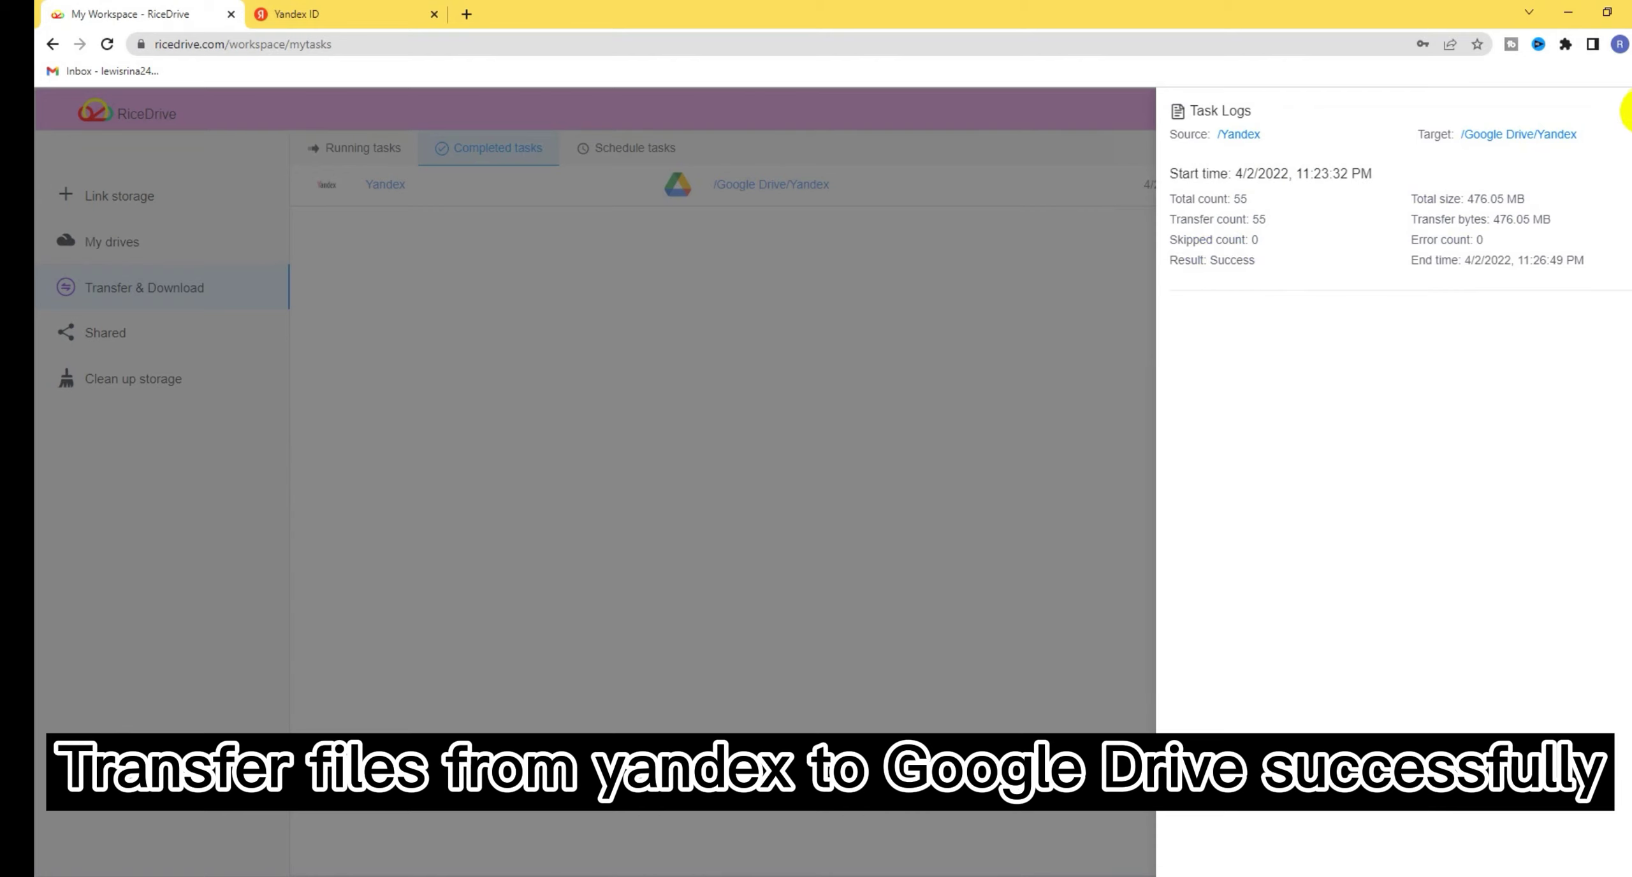
pyautogui.click(968, 202)
# Open the task's target folder in Google Drive and check the transferred files in its Yandex/Photos subfolder.
pyautogui.click(820, 185)
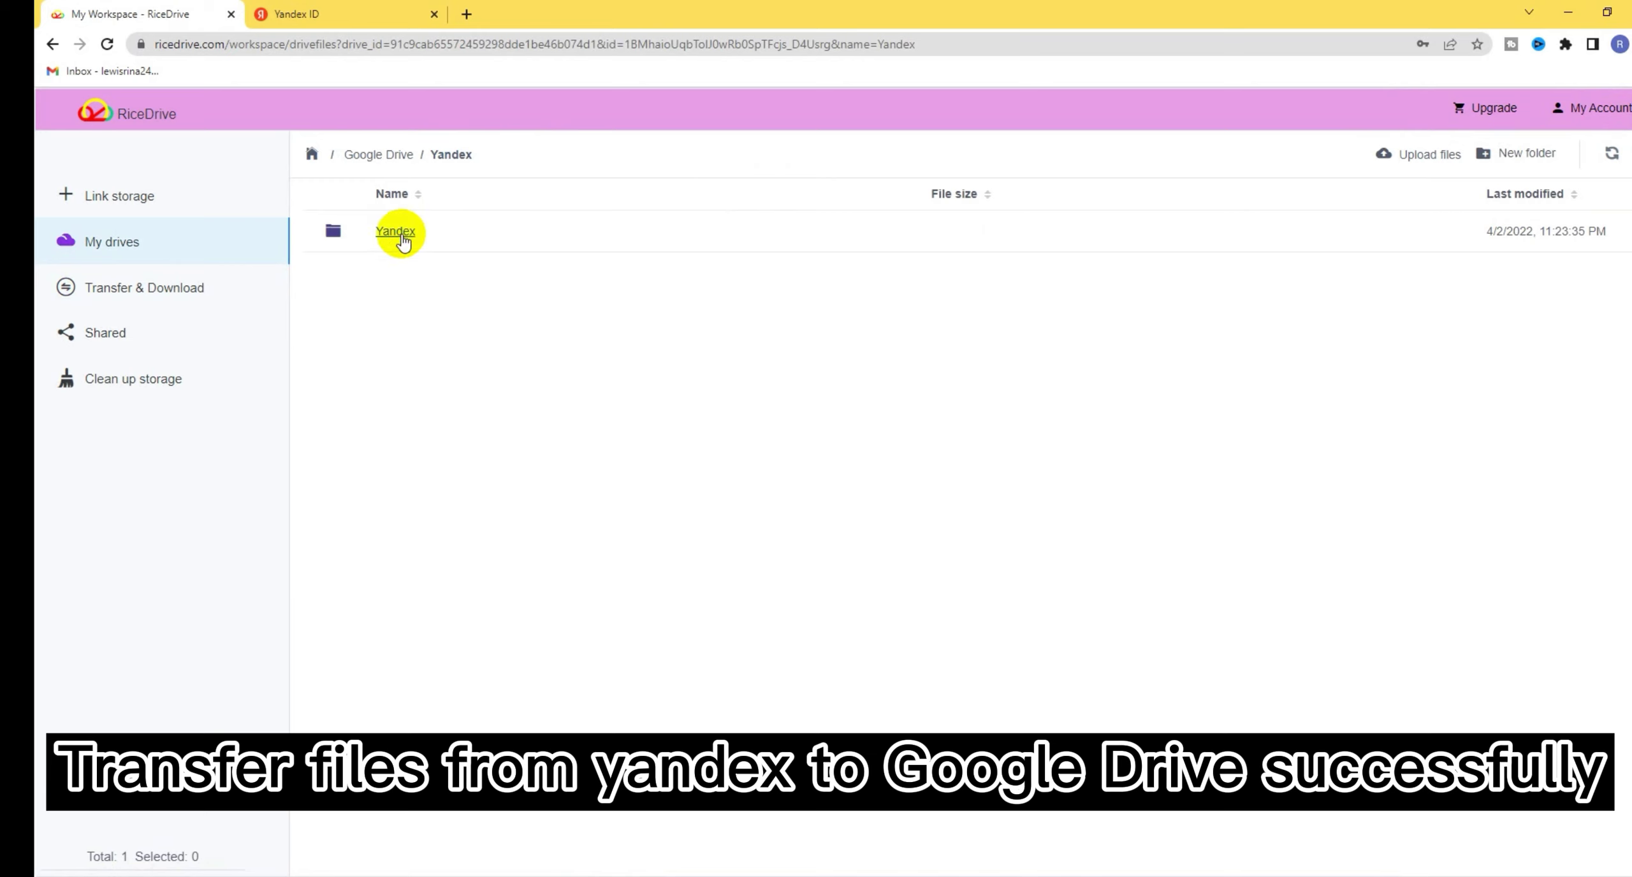
pyautogui.click(401, 233)
pyautogui.click(395, 234)
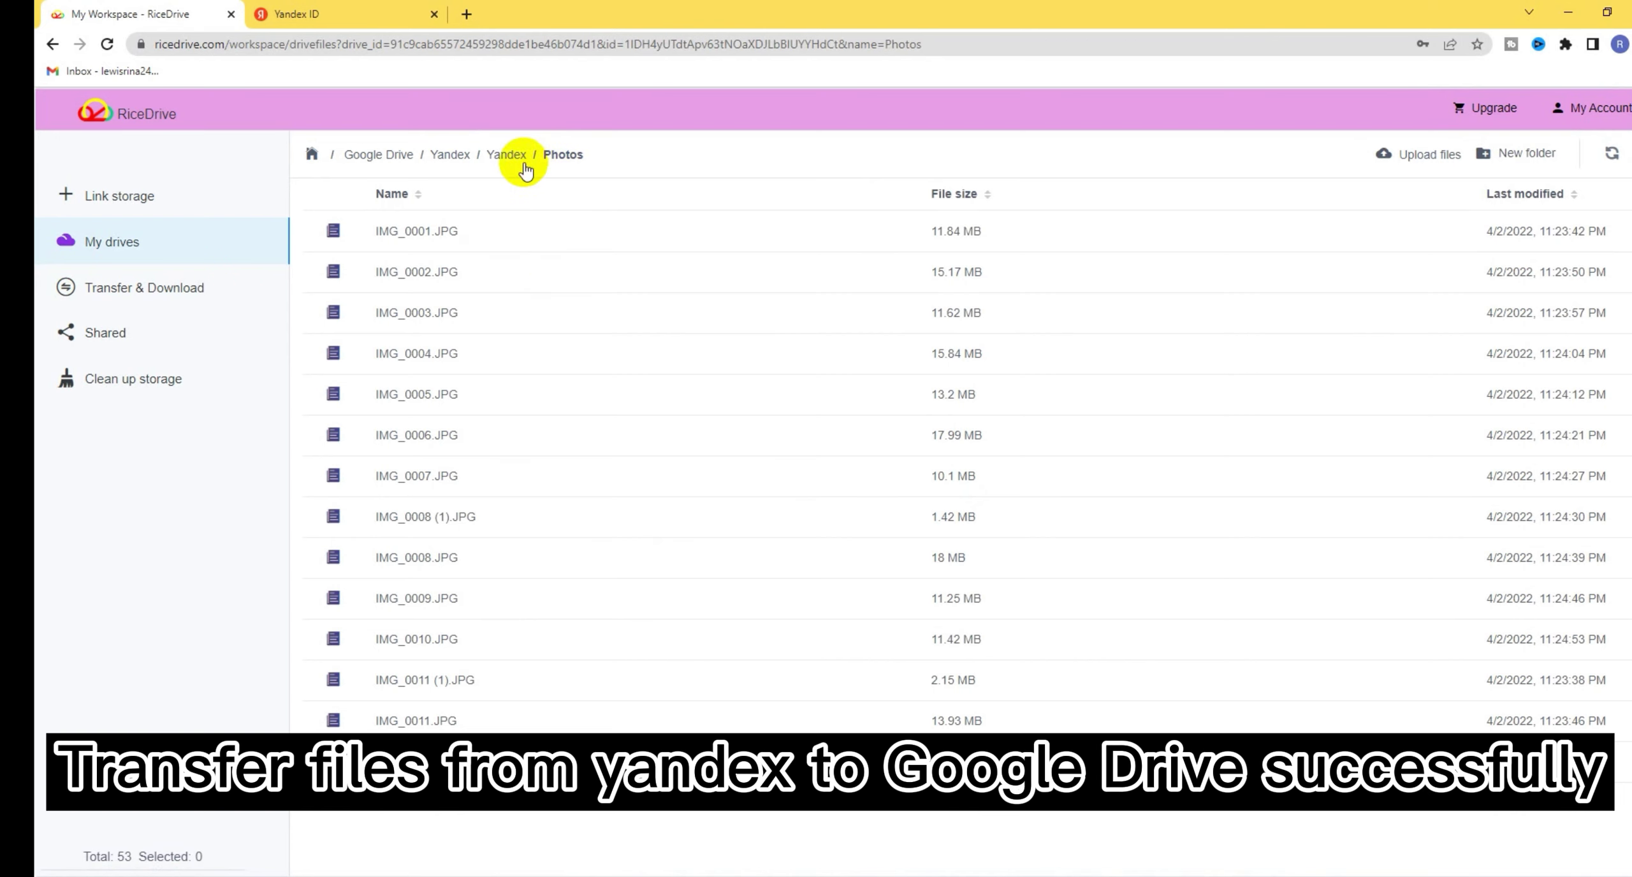
pyautogui.click(506, 158)
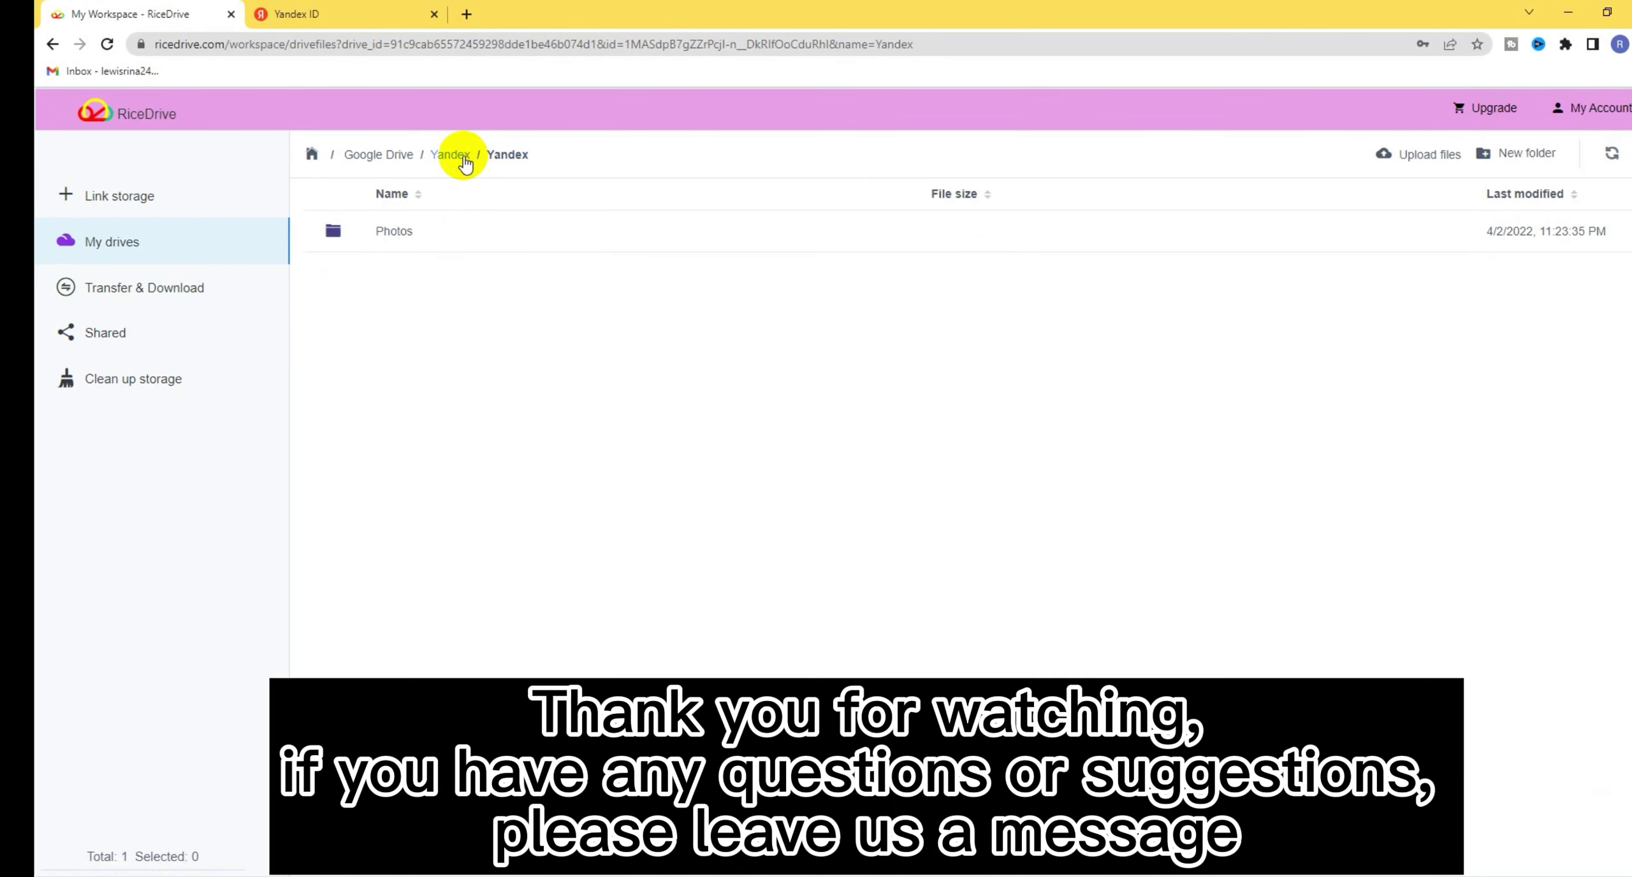